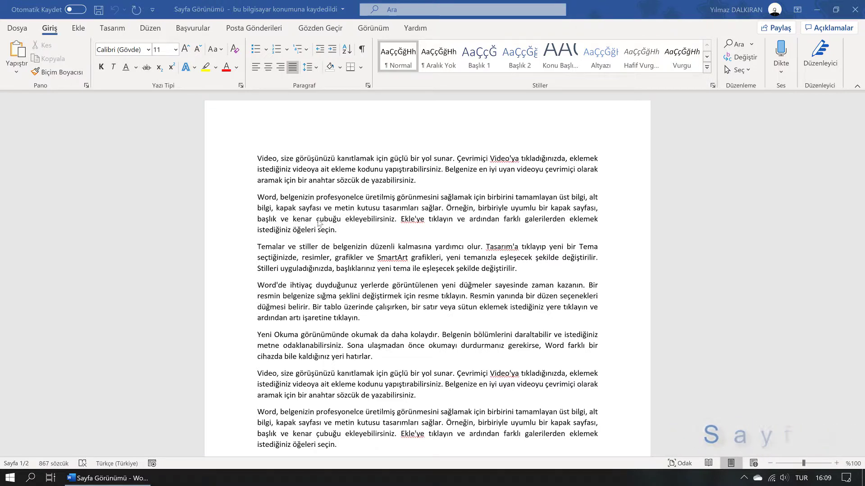
Switch the ribbon to the Görünüm (View) tab for the sample document
left_click(370, 31)
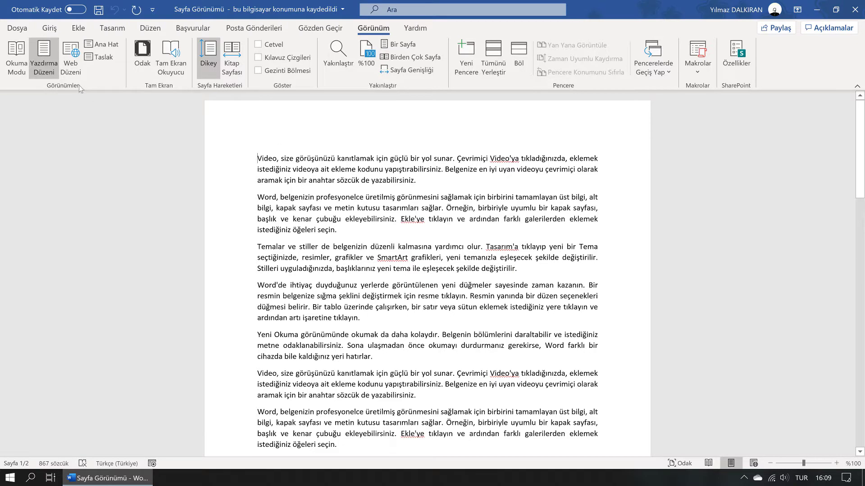
left_click(15, 69)
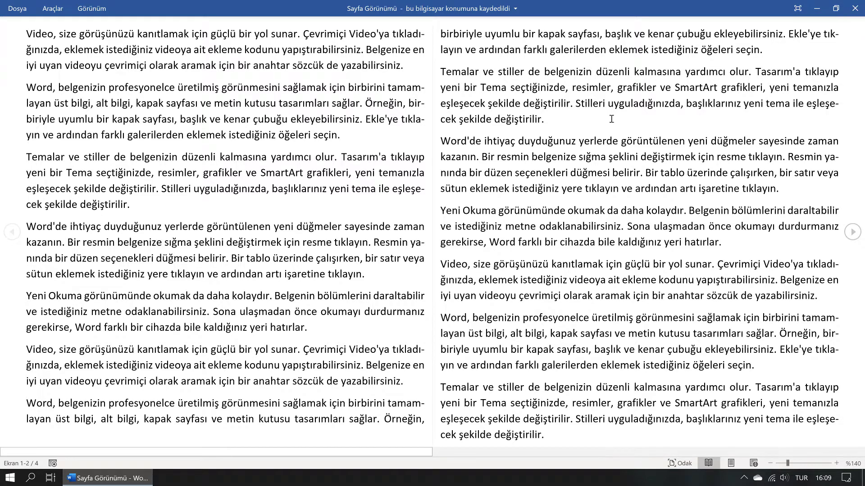
key("Escape")
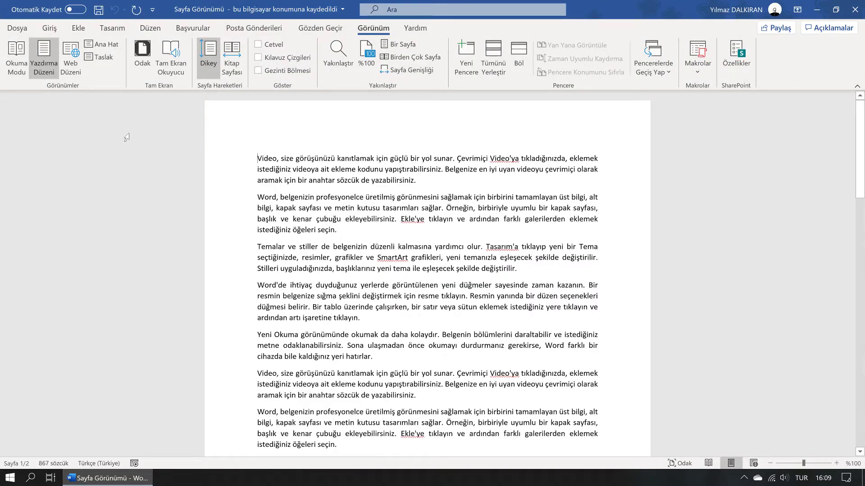
left_click(73, 74)
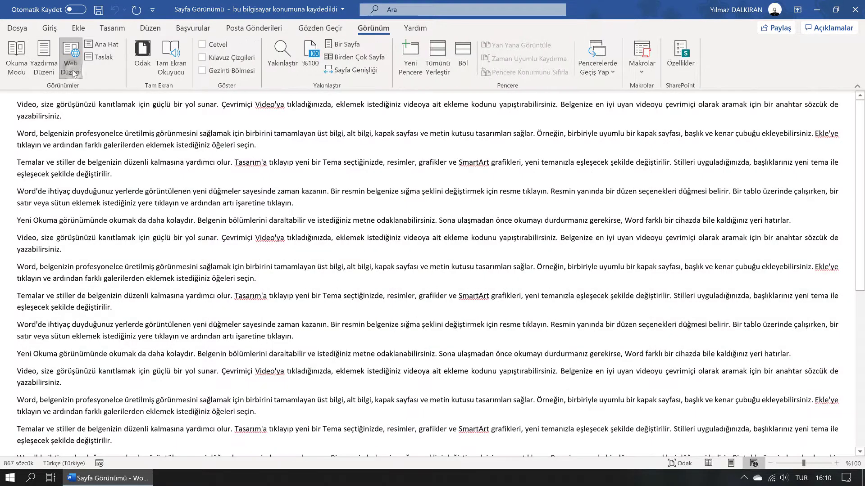
scroll(371, 224, "down", 2)
scroll(370, 224, "up", 2)
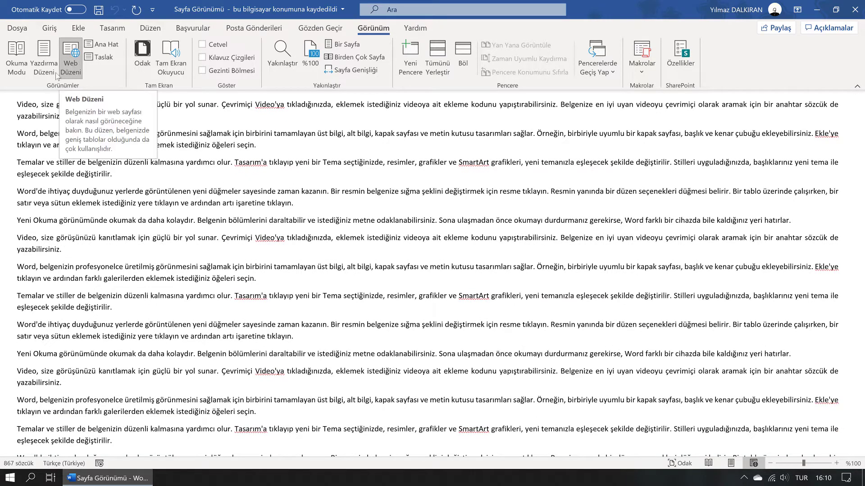
left_click(44, 63)
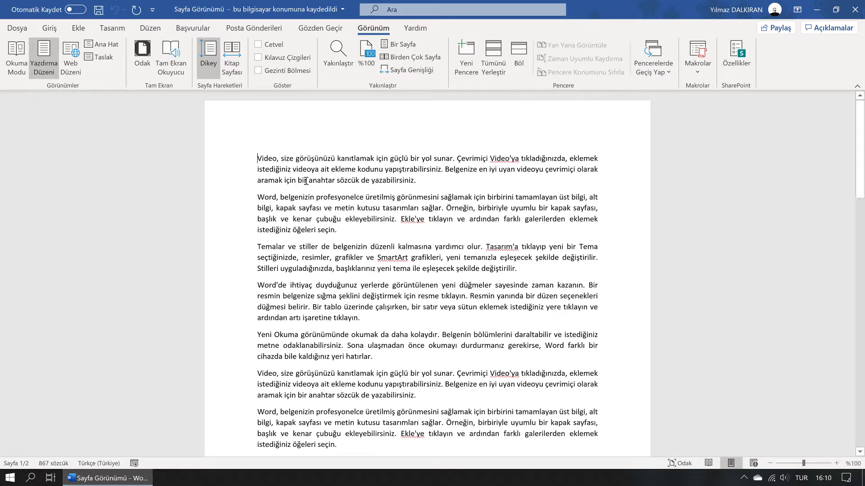
Return to the Giriş tab, then try Read Mode, Print Layout and Web Layout, ending in Print Layout
left_click(50, 30)
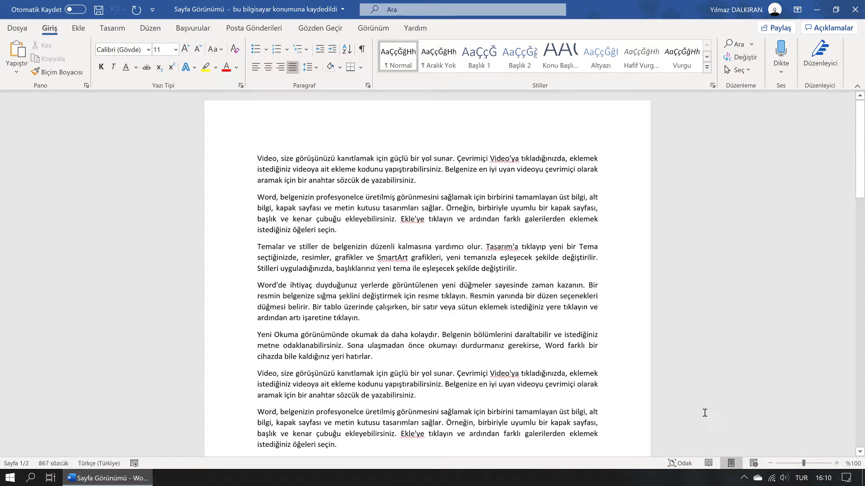
left_click(708, 464)
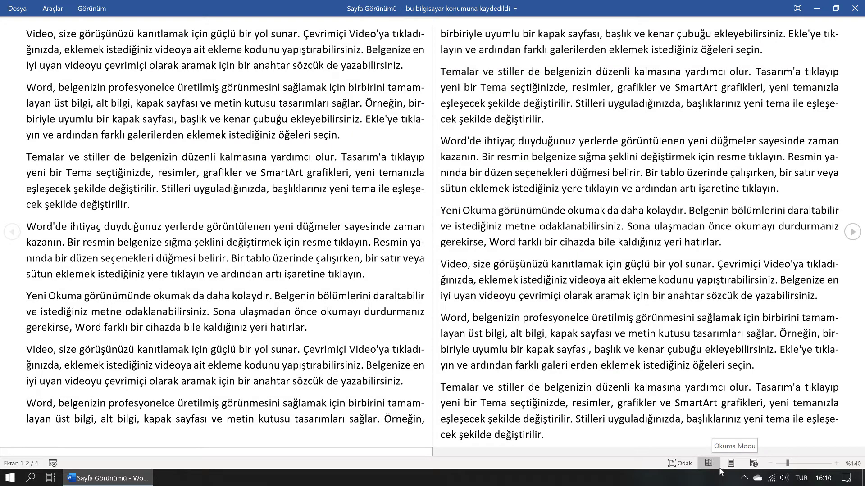
left_click(731, 464)
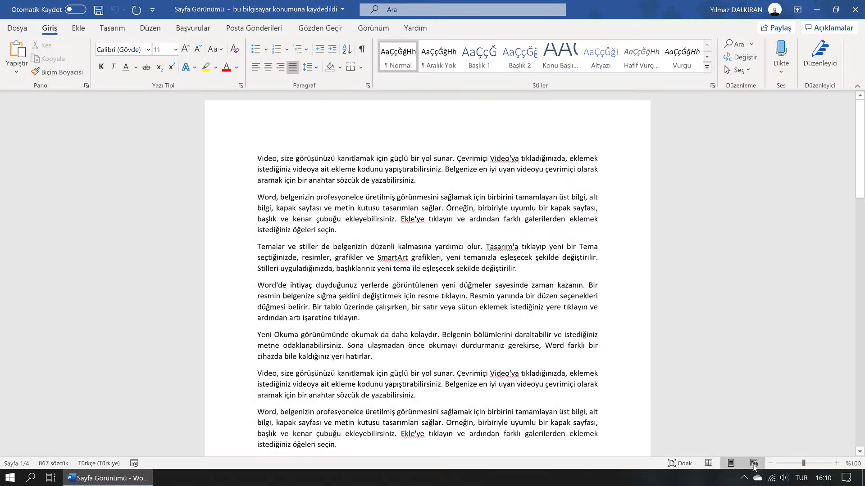
left_click(753, 465)
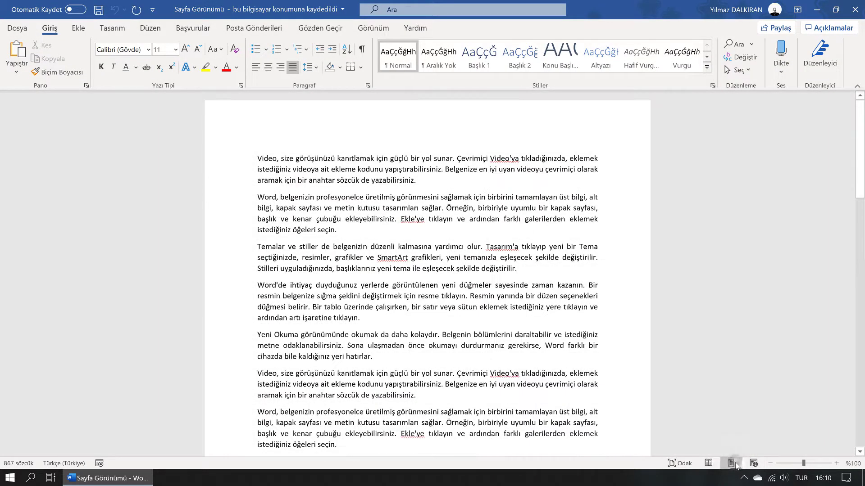
left_click(731, 463)
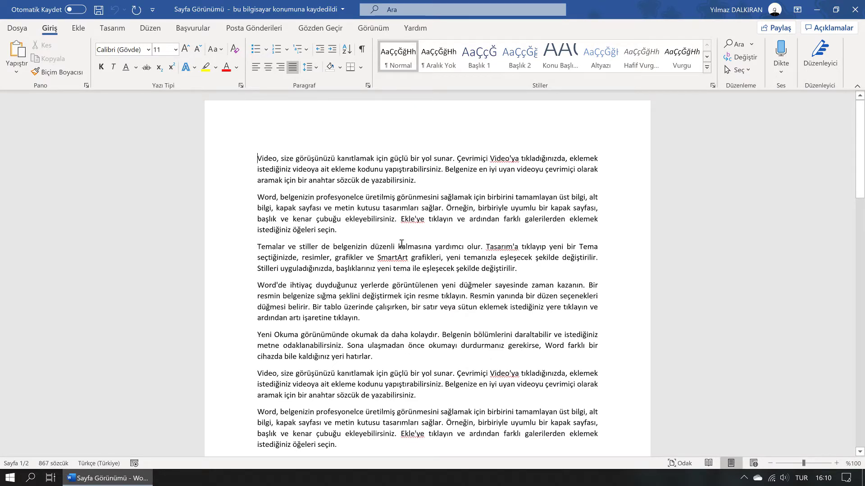
left_click(682, 467)
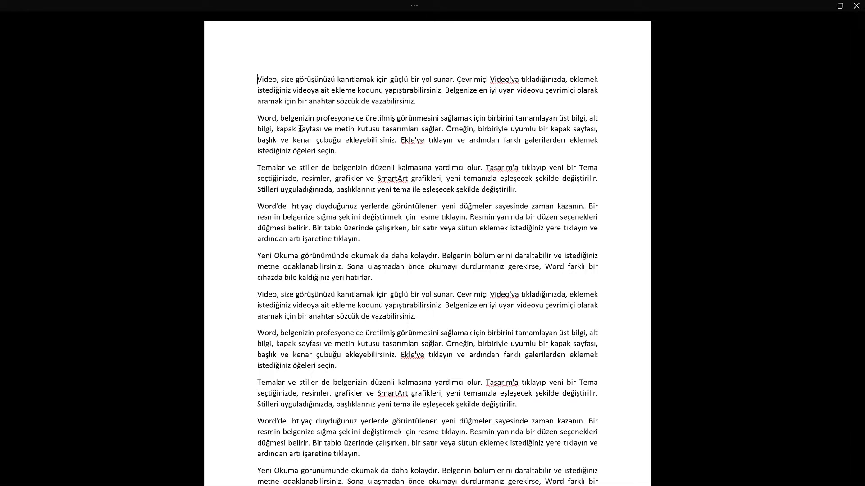
type("sfalskfja")
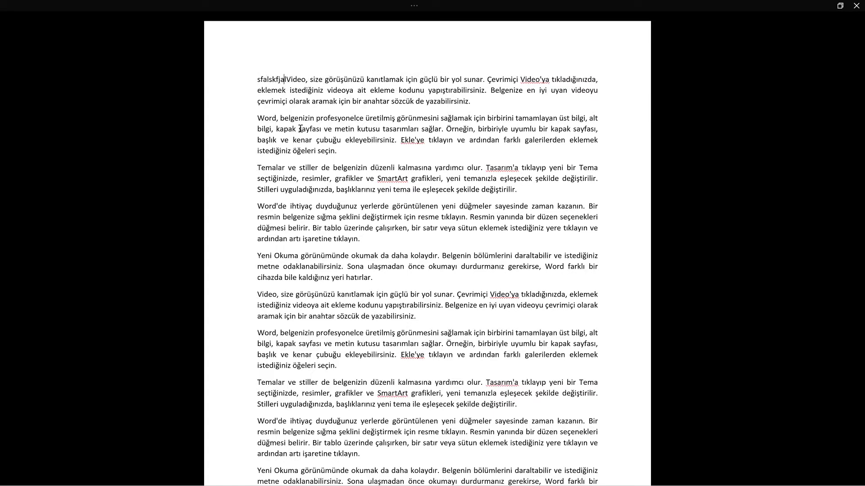
key("BackSpace")
key("BackSpace")
key("BackSpace")
key("BackSpace")
key("BackSpace")
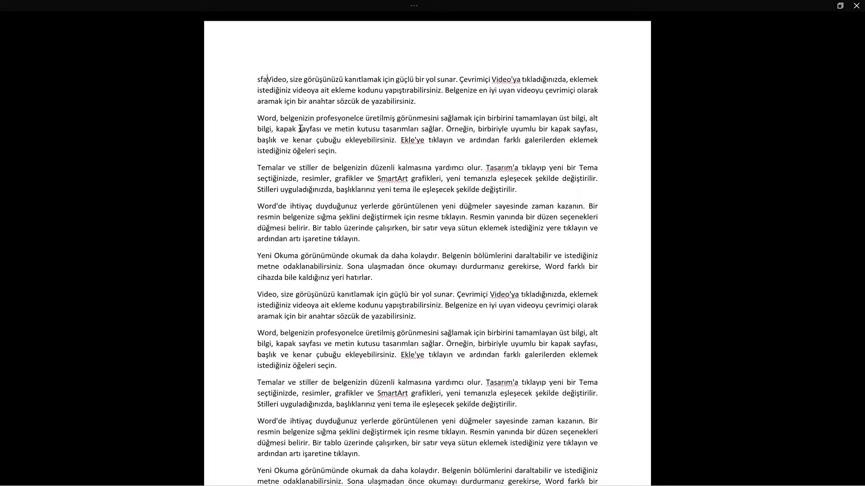
key("BackSpace")
key("BackSpace")
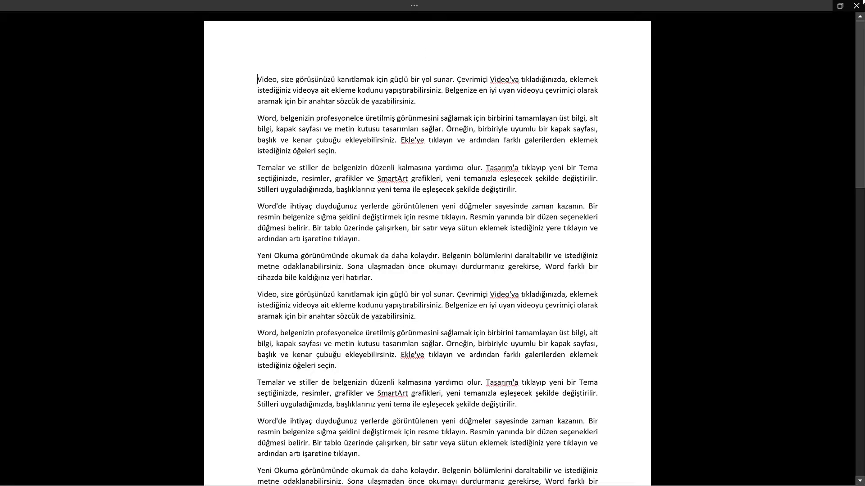
left_click(857, 5)
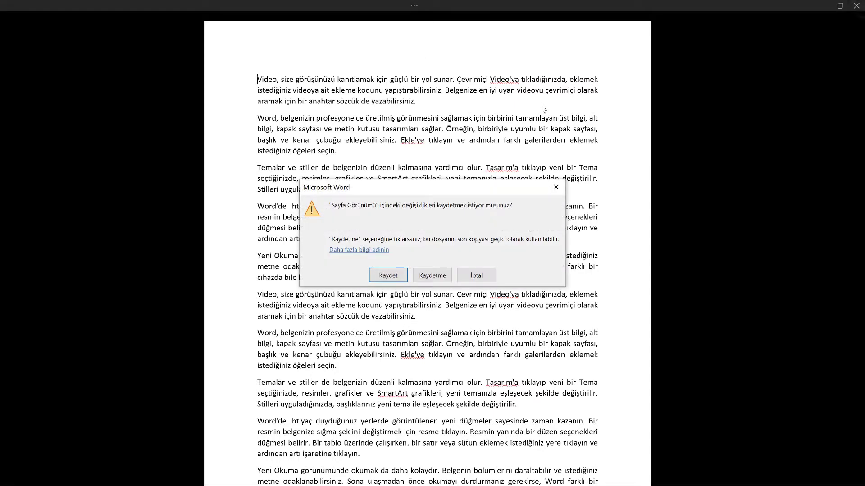
left_click(478, 276)
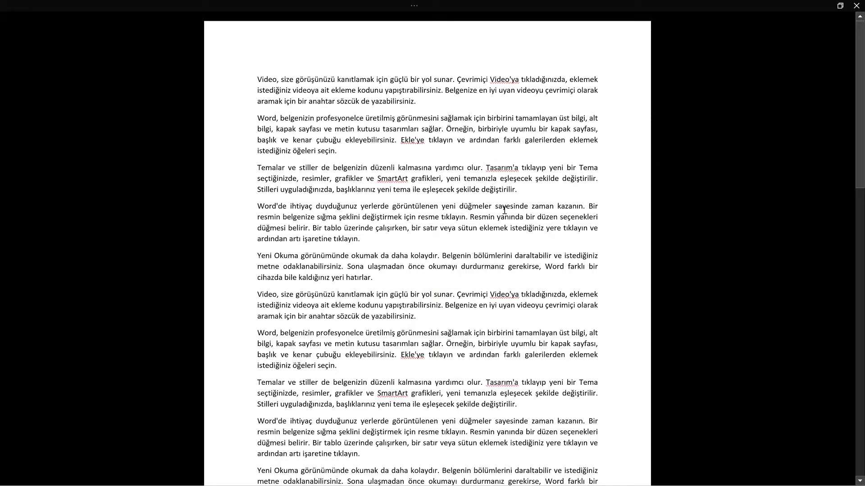
key("Escape")
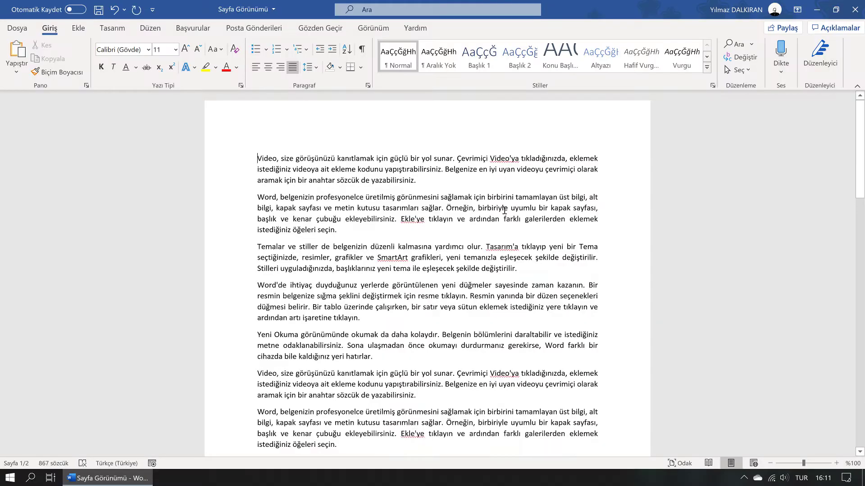
From the Görünüm tab, enter Odak (Focus) mode, scroll through the text, and exit it
left_click(374, 28)
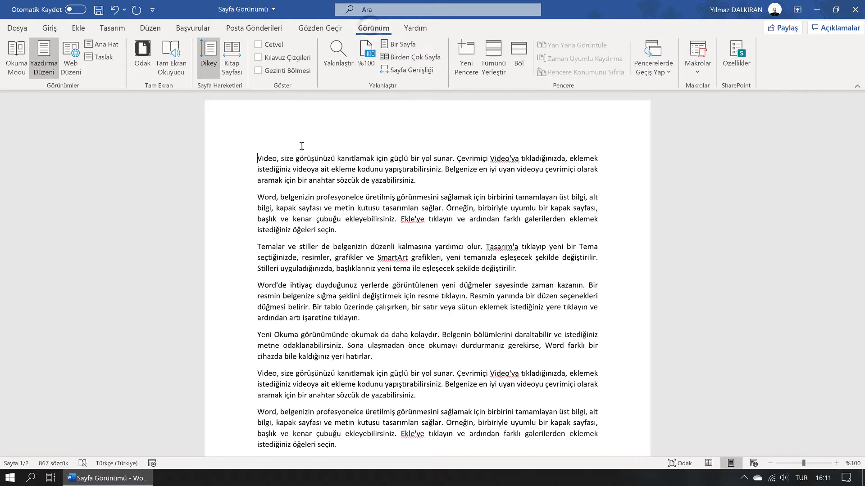
left_click(143, 54)
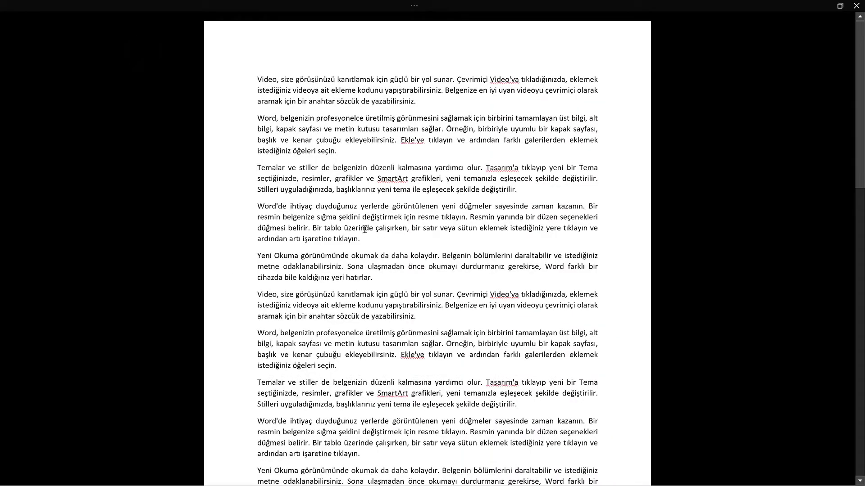
scroll(365, 230, "down", 1)
scroll(383, 232, "down", 7)
scroll(406, 234, "down", 7)
scroll(435, 239, "down", 4)
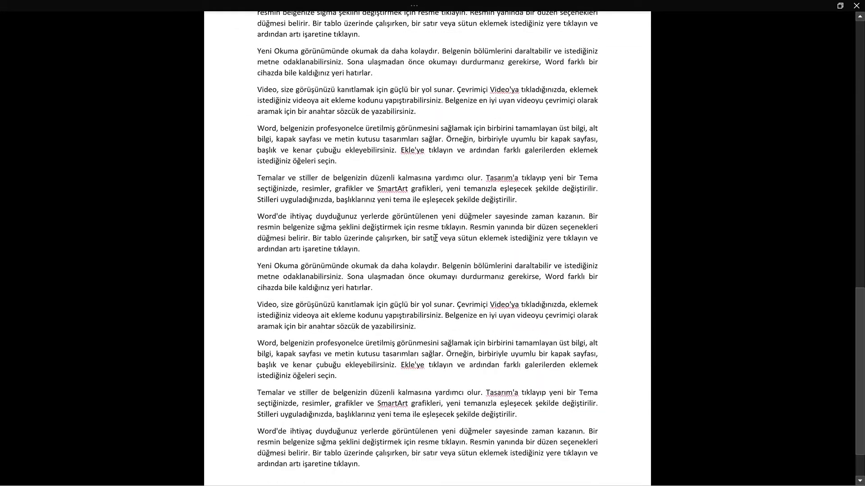
scroll(436, 238, "up", 5)
scroll(436, 238, "up", 5)
scroll(436, 238, "up", 5)
scroll(435, 238, "up", 4)
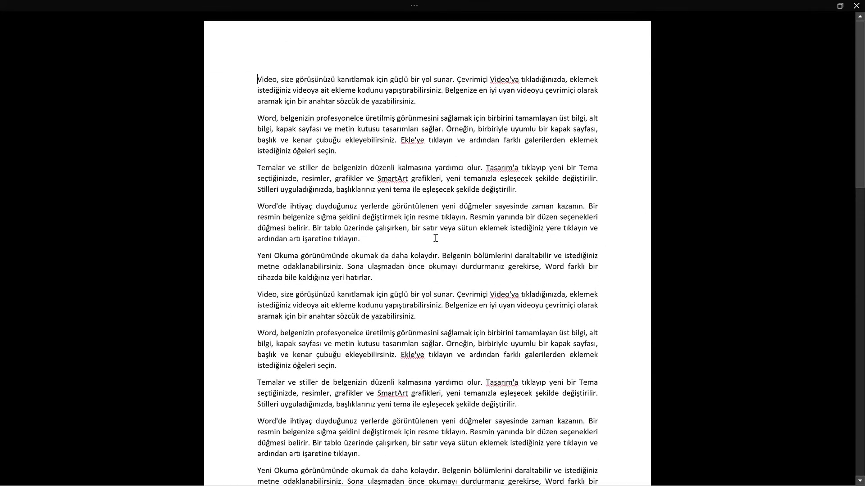
key("Escape")
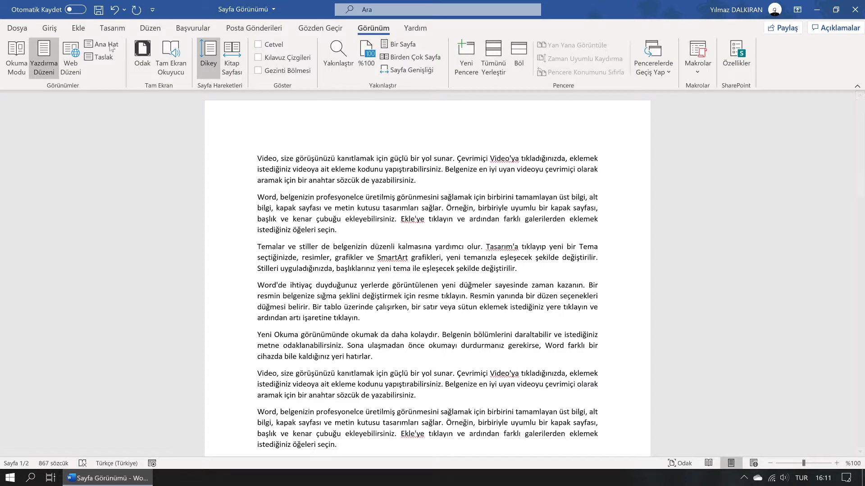
Re-enter Focus mode, leave it into a windowed Word, and maximize the window
left_click(142, 58)
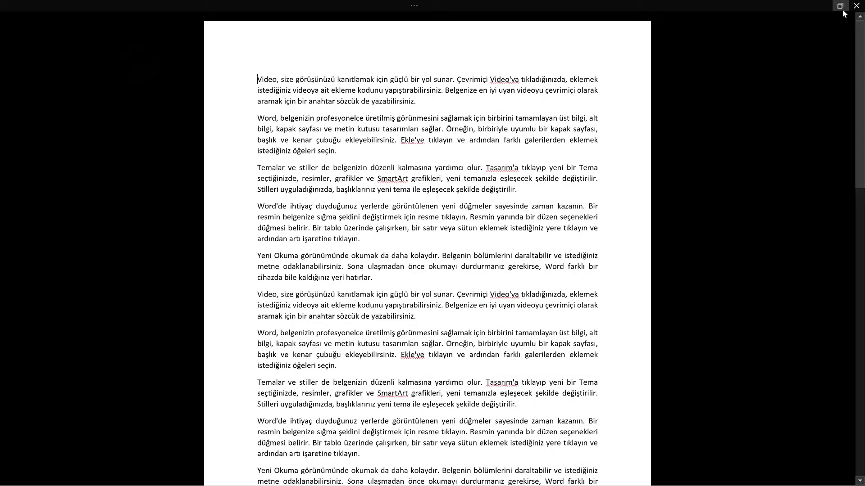
left_click(840, 6)
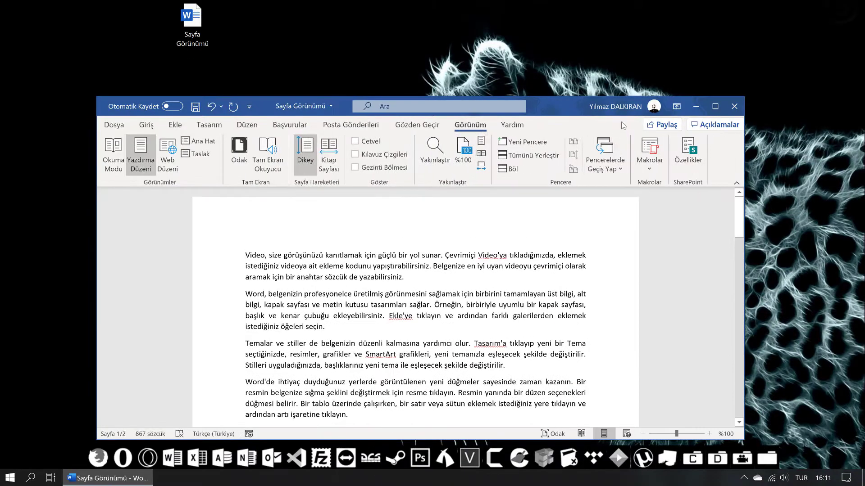
left_click(710, 110)
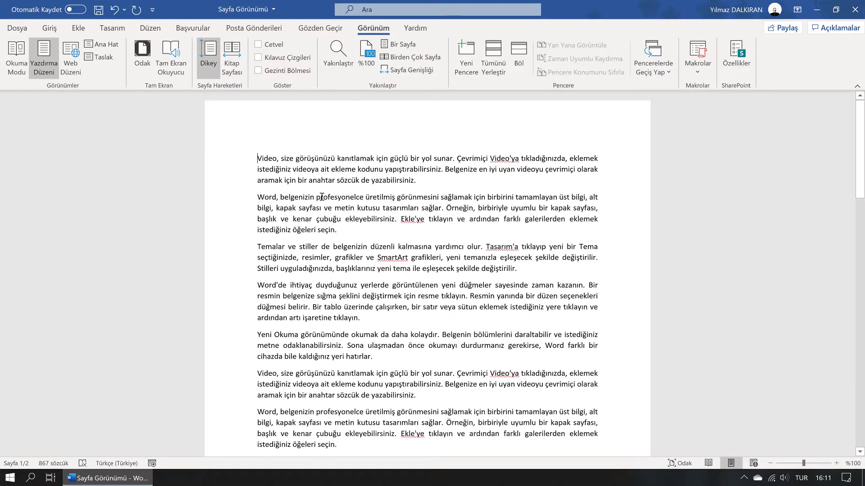
scroll(260, 116, "down", 3)
scroll(261, 115, "up", 3)
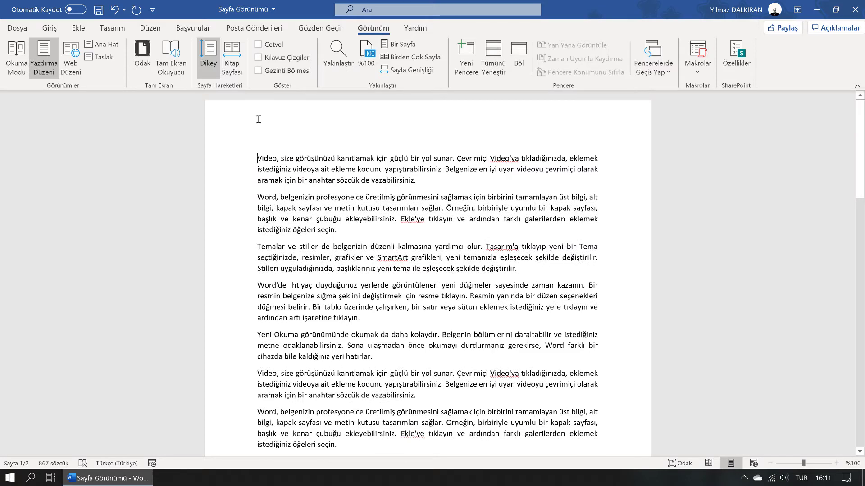
left_click(235, 72)
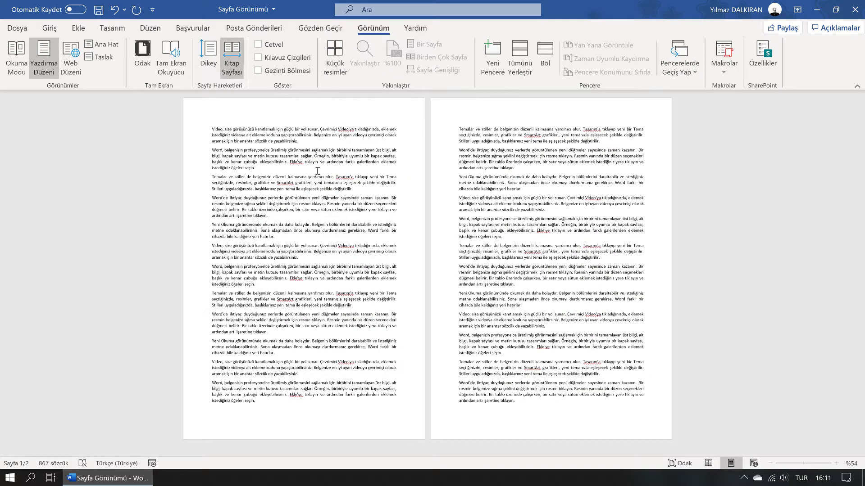
left_click(210, 68)
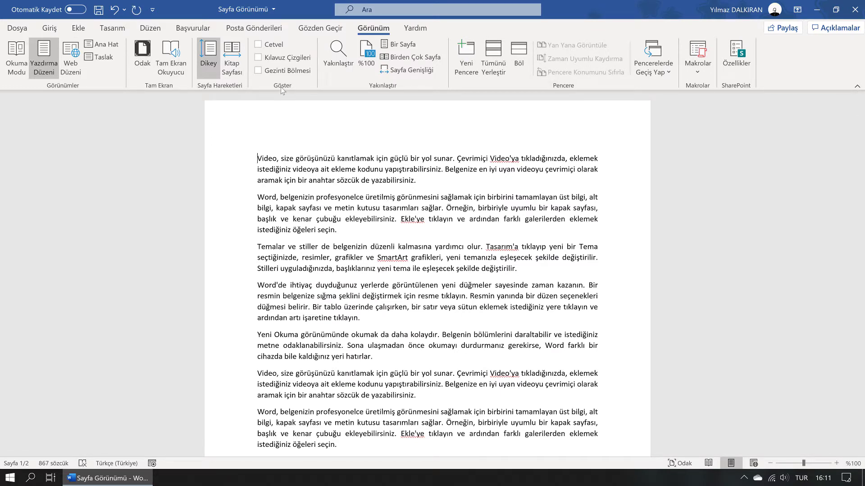
left_click(258, 45)
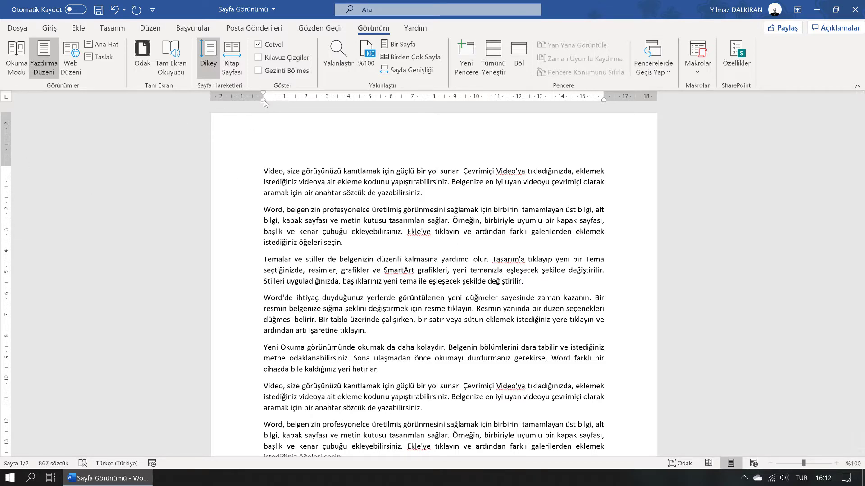
mouse_move(264, 102)
left_mouse_down()
mouse_move(291, 104)
mouse_move(264, 102)
left_mouse_up()
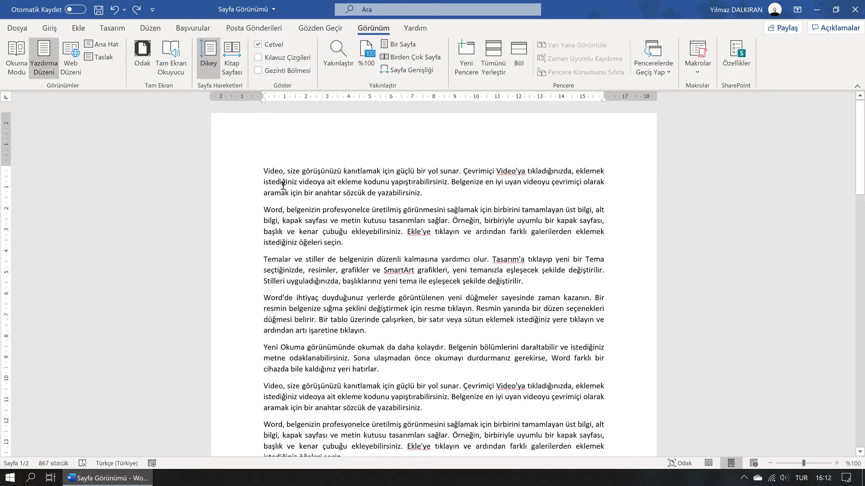
key("ctrl+a")
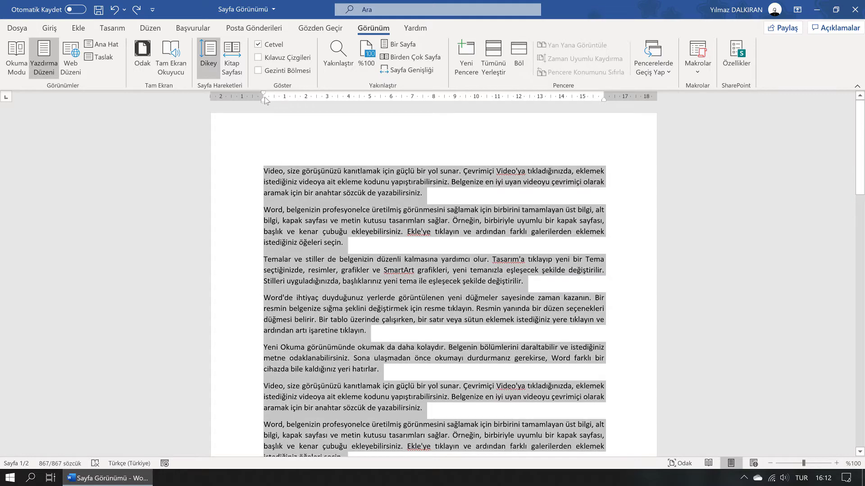
mouse_move(263, 98)
left_mouse_down()
mouse_move(302, 110)
mouse_move(262, 102)
left_mouse_up()
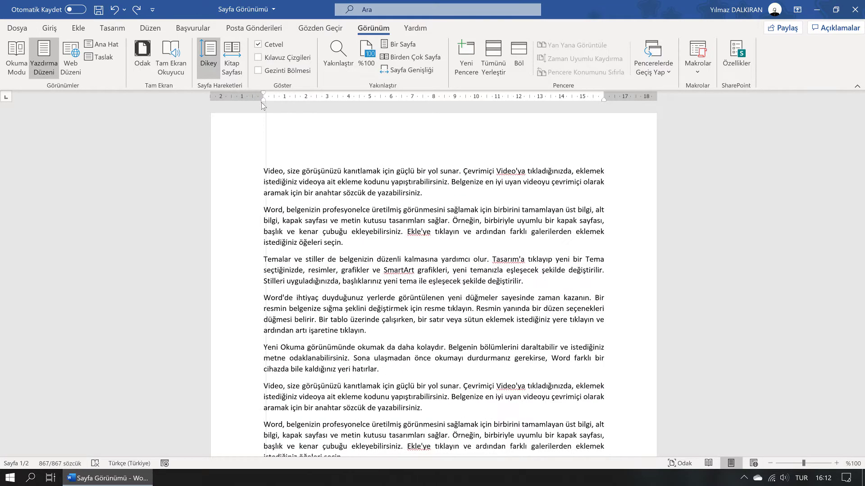
left_click(324, 175)
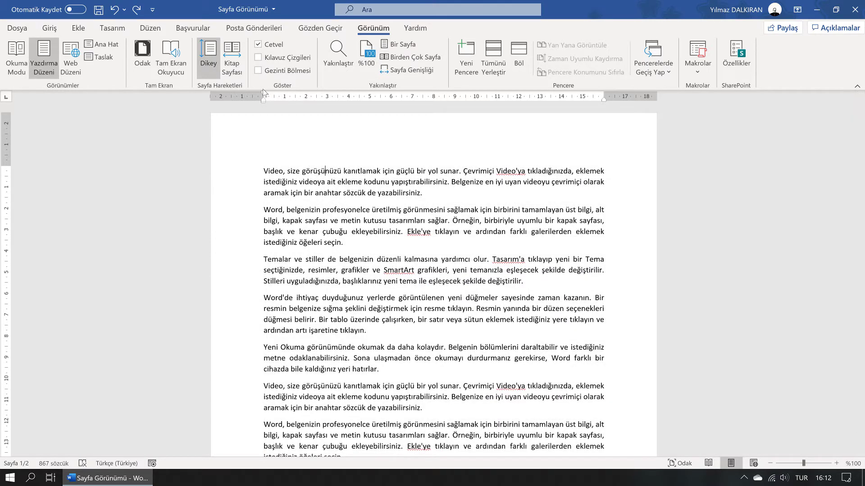
left_click_drag(264, 94, 295, 97)
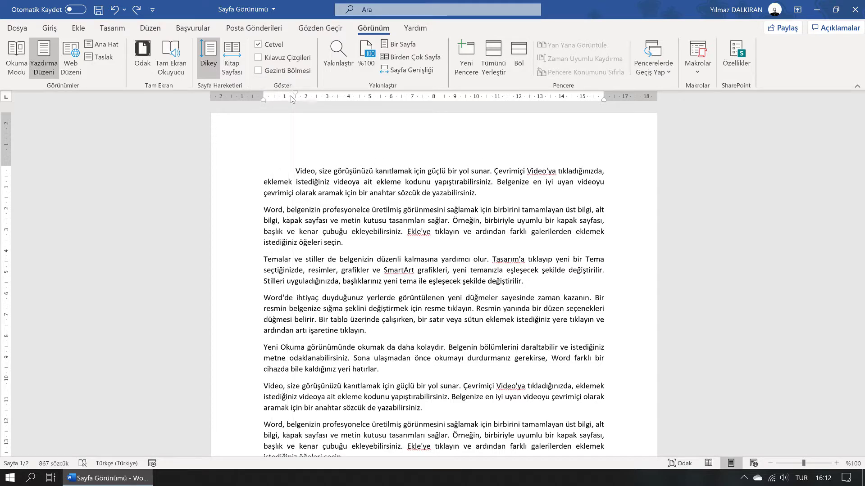
mouse_move(293, 98)
left_mouse_down()
mouse_move(264, 95)
mouse_move(298, 95)
mouse_move(290, 95)
left_mouse_up()
key("ctrl+a")
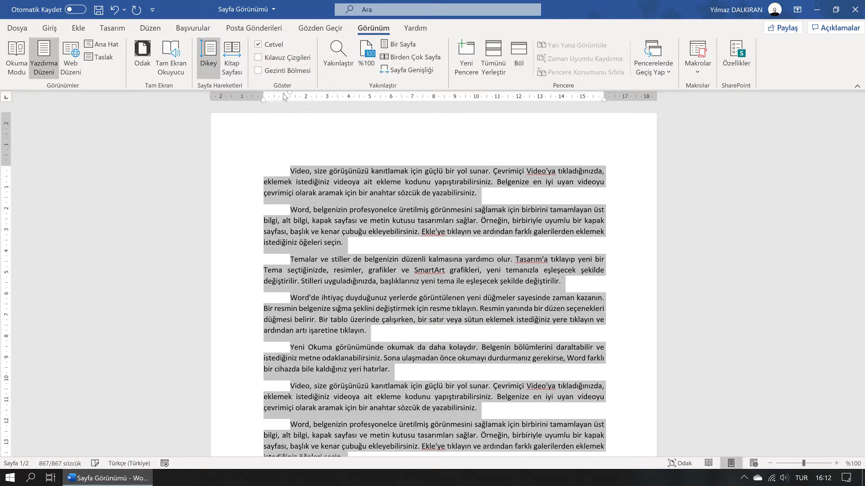
left_click_drag(290, 95, 263, 95)
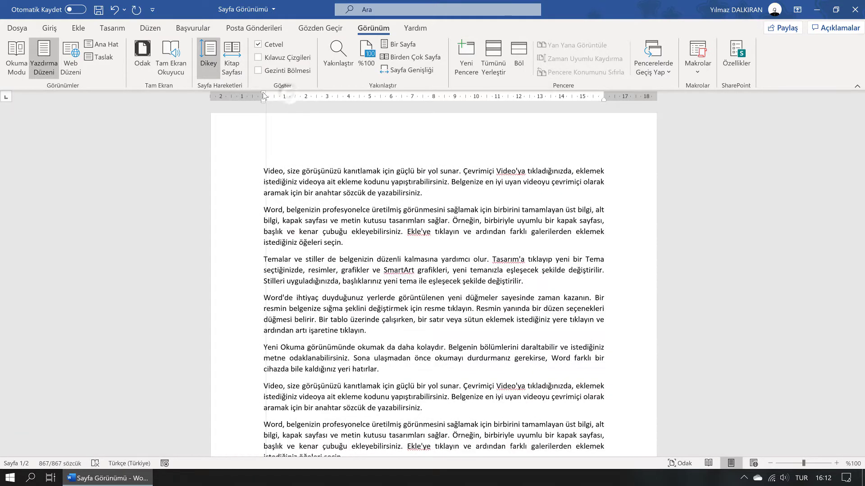
Clear the text selection, uncheck Cetvel, and turn Kılavuz Çizgileri on then off again
left_click(486, 172)
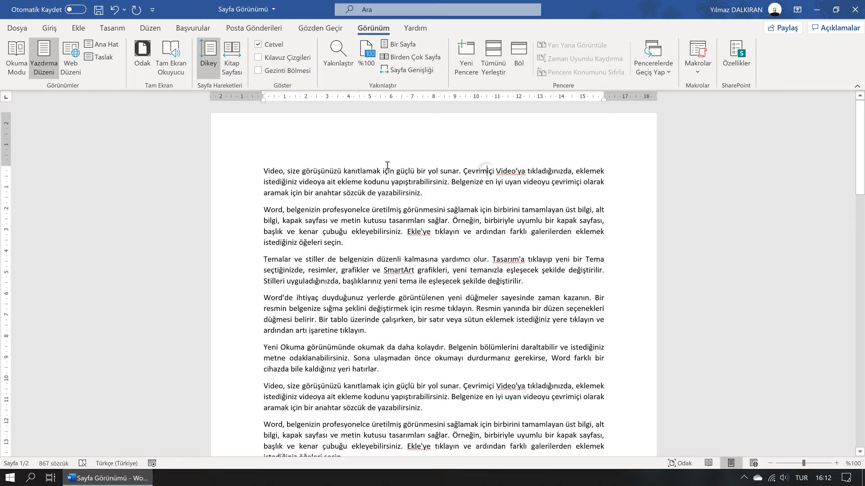
left_click(257, 45)
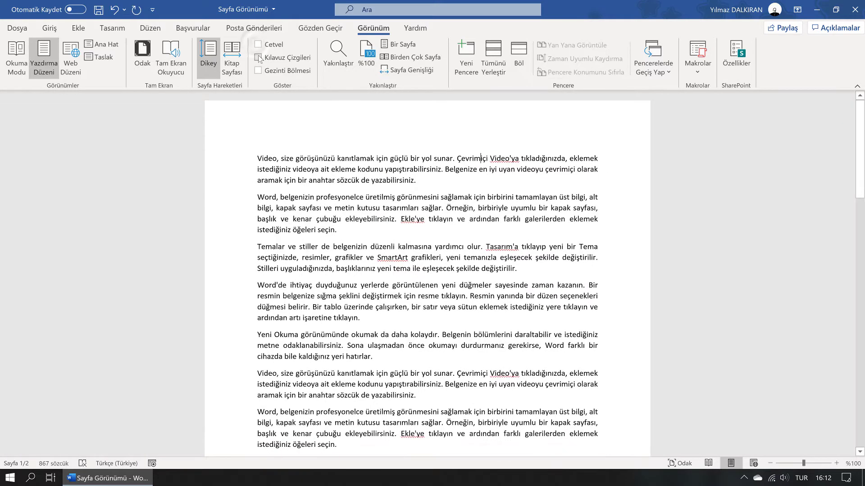
left_click(257, 57)
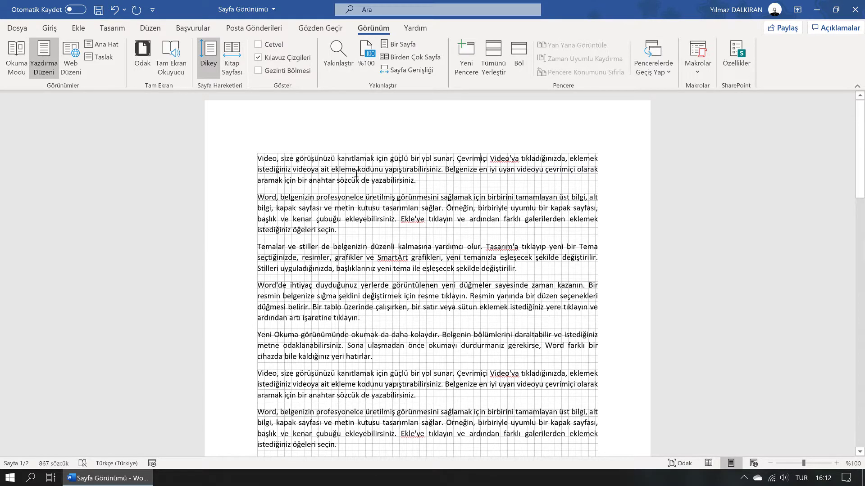
left_click(258, 59)
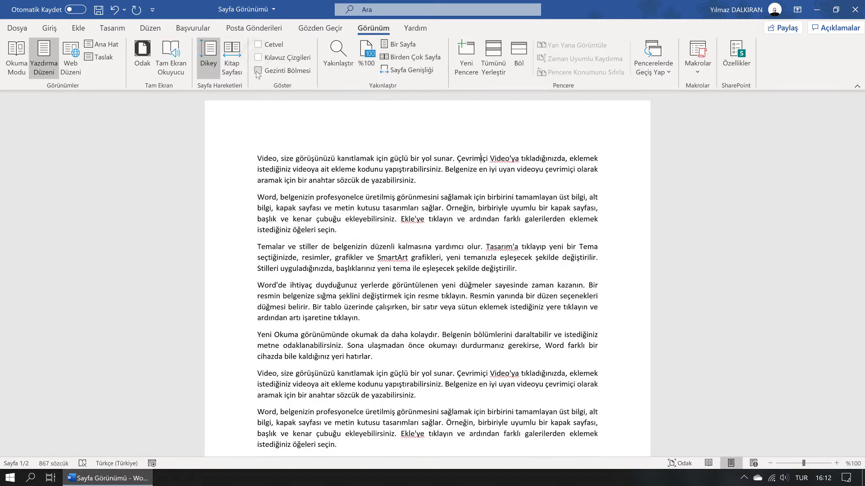
Check Gezinti Bölmesi to open the navigation pane, glancing at the Giriş heading styles
left_click(259, 71)
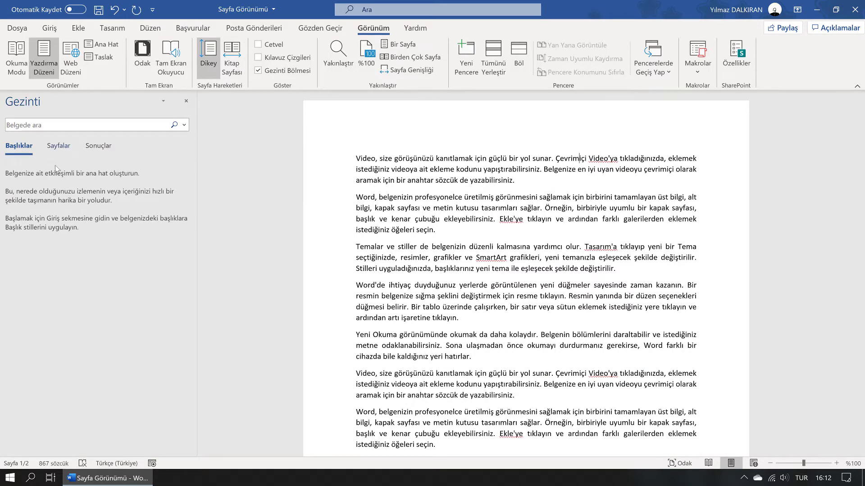
left_click(50, 28)
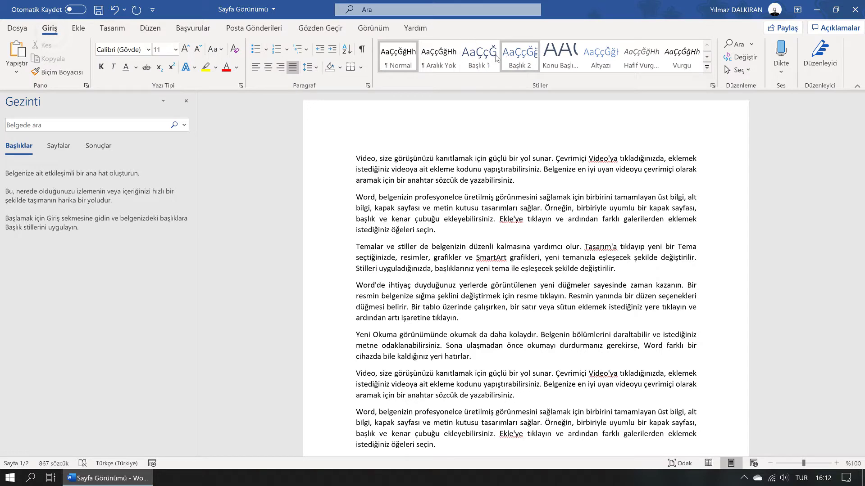
left_click(373, 28)
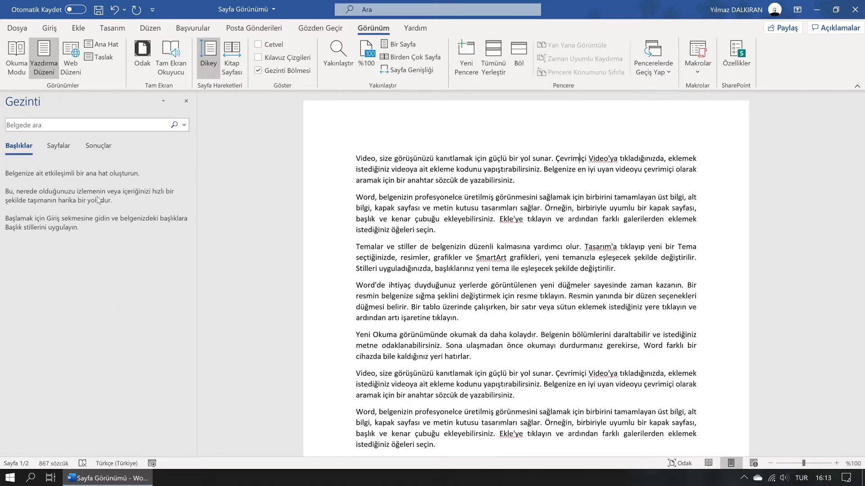
Cycle the pane through Sayfalar, Sonuçlar and Başlıklar, then focus its search box
left_click(58, 147)
left_click(91, 150)
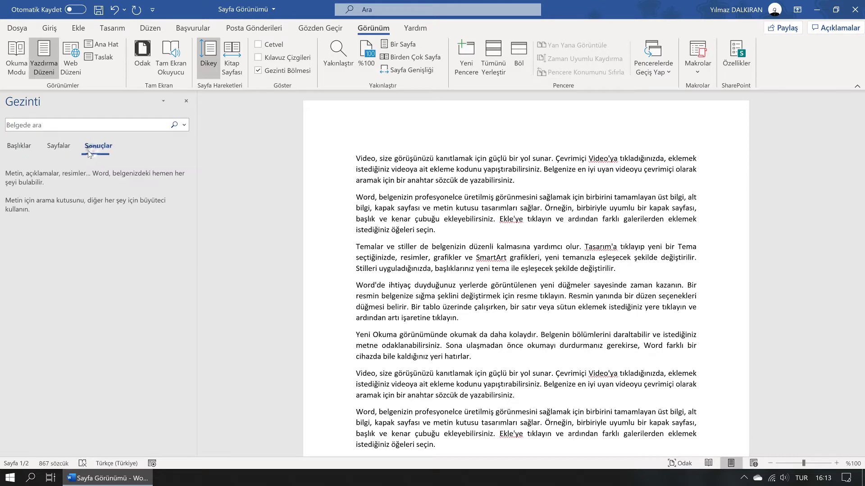
left_click(12, 150)
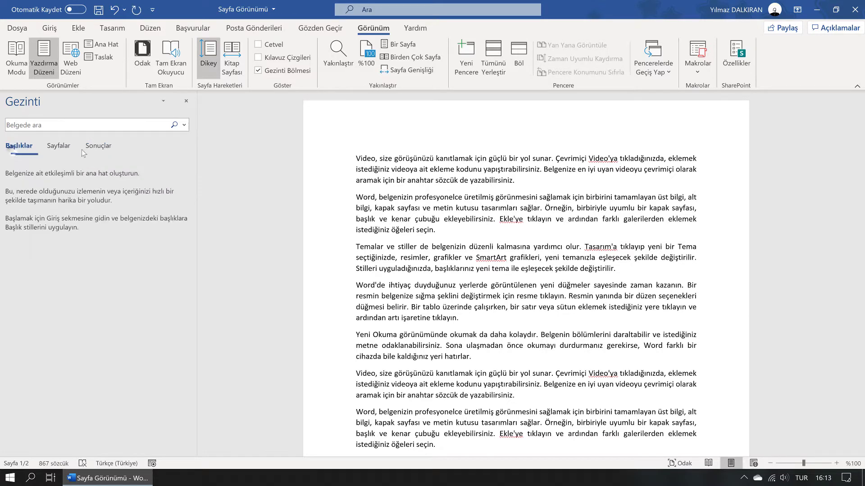
left_click(51, 126)
Search for 'video' and list all 20 result snippets under Sonuçlar
type("video")
key("Return")
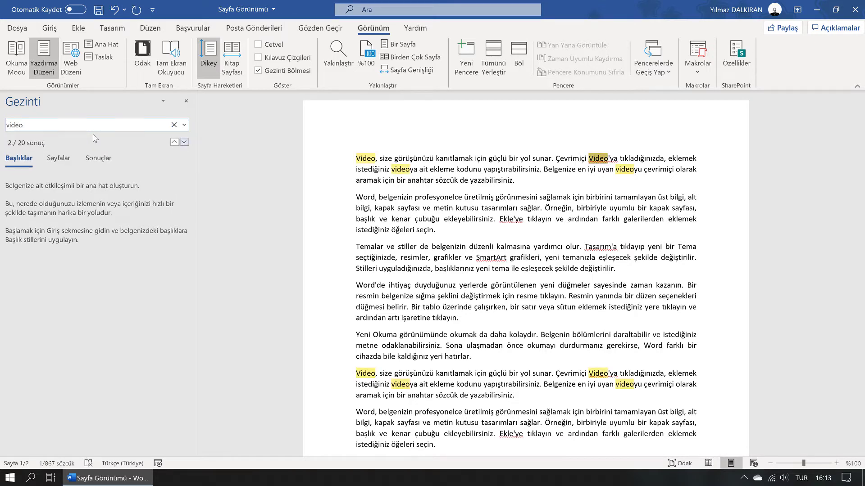
left_click(98, 158)
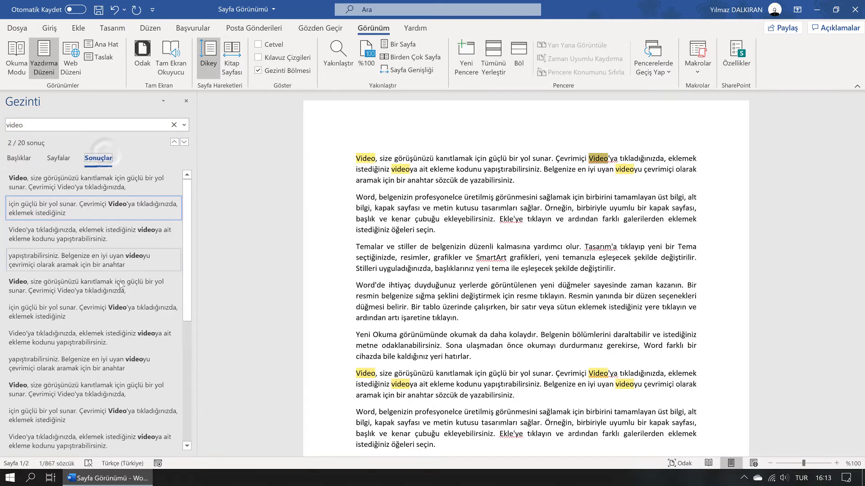
scroll(117, 286, "up", 2)
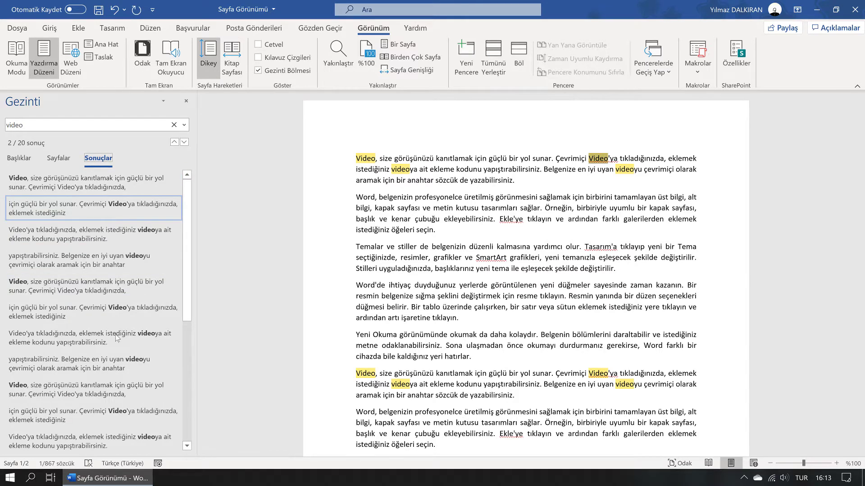
scroll(116, 335, "down", 3)
scroll(118, 347, "down", 2)
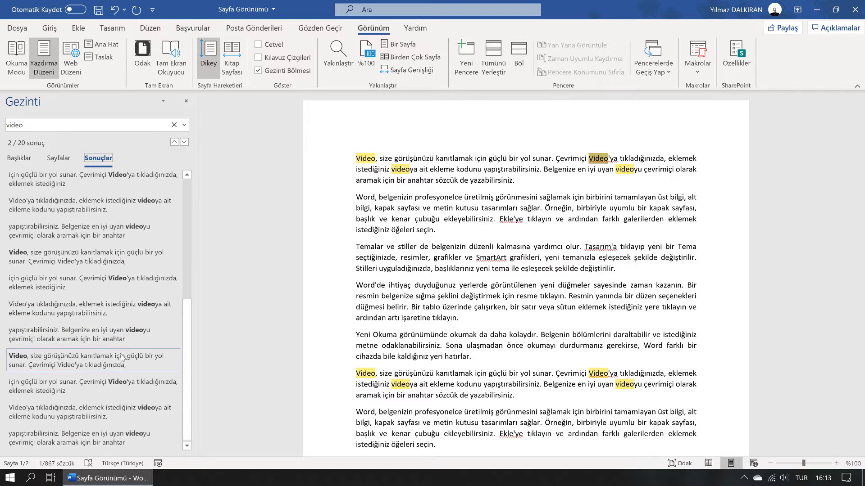
scroll(121, 352, "up", 5)
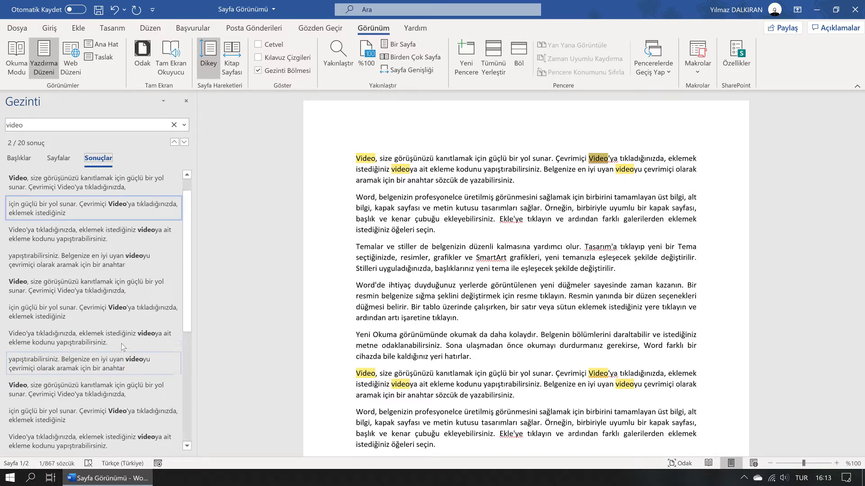
Jump to the 4th match, then the 18th on page 2, and return to Başlıklar
left_click(109, 258)
scroll(141, 340, "down", 2)
scroll(141, 337, "down", 3)
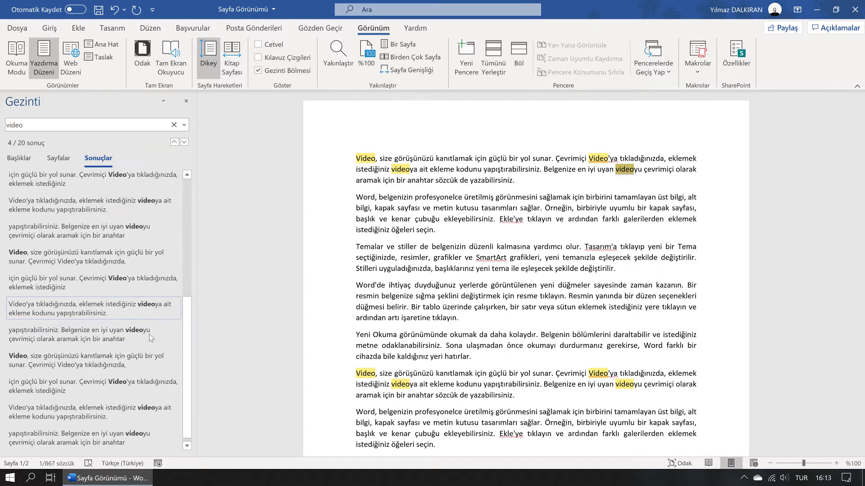
left_click(129, 387)
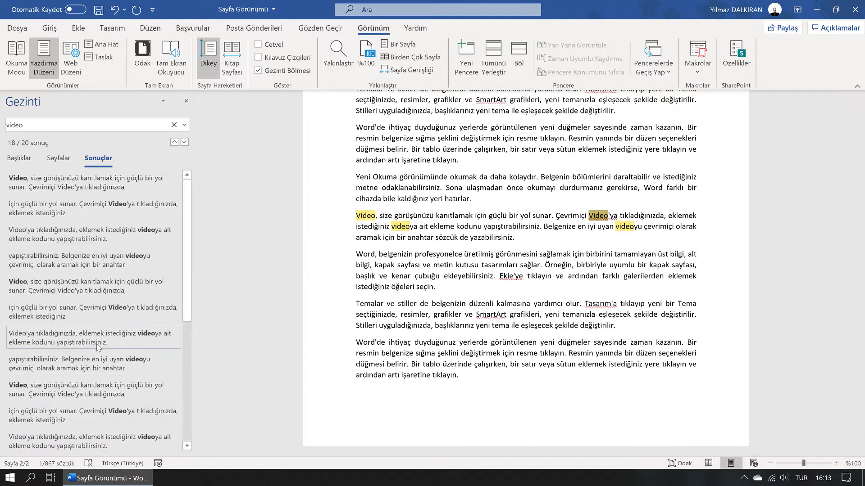
left_click(29, 158)
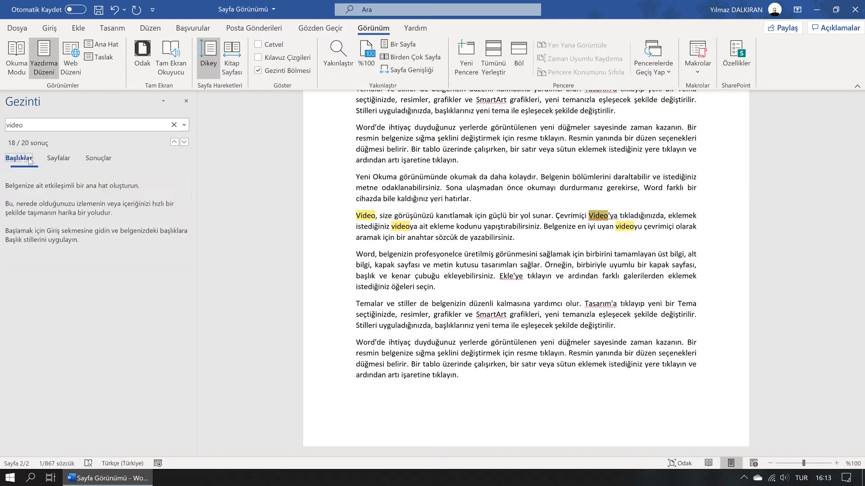
Close the navigation pane and zoom to show the whole page
left_click(187, 101)
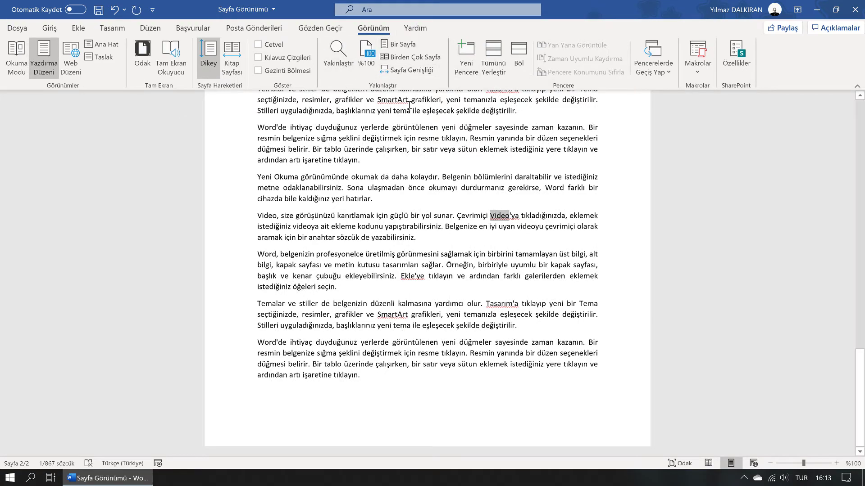
scroll(409, 108, "up", 5)
scroll(407, 227, "up", 5)
scroll(406, 227, "up", 5)
scroll(332, 169, "up", 5)
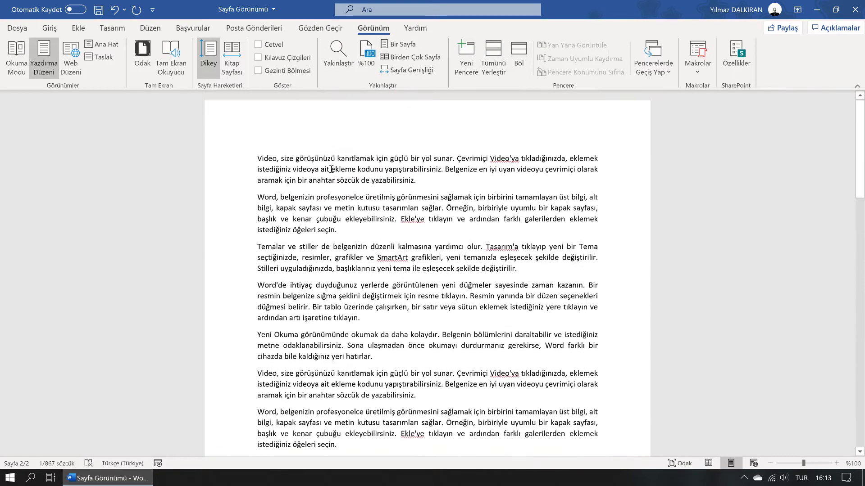
left_click(332, 66)
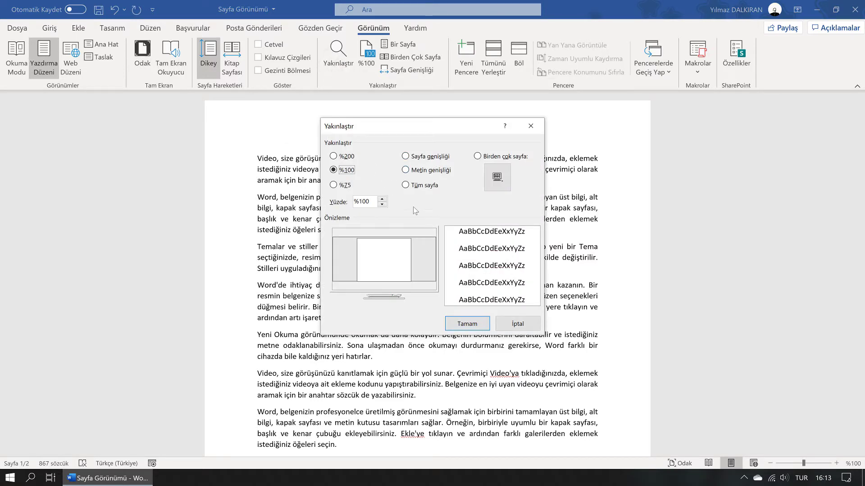
left_click(410, 185)
left_click(468, 324)
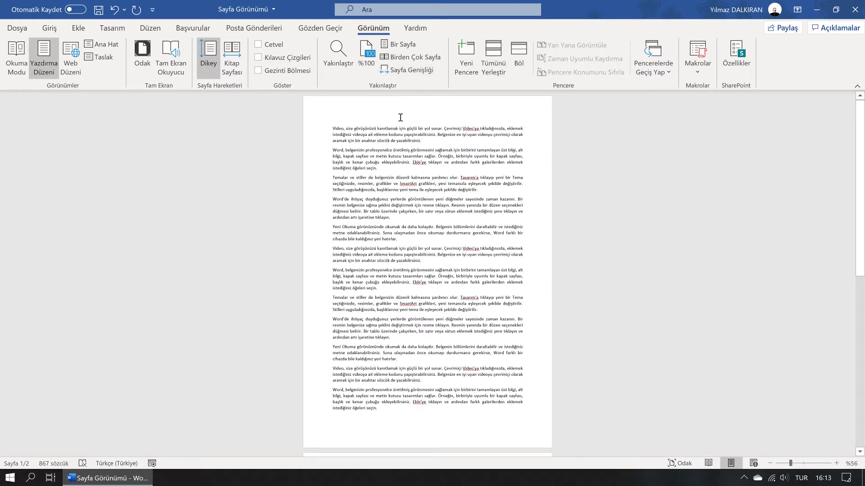
Apply Text width zoom, then pick Page width in the Zoom dialog
left_click(336, 64)
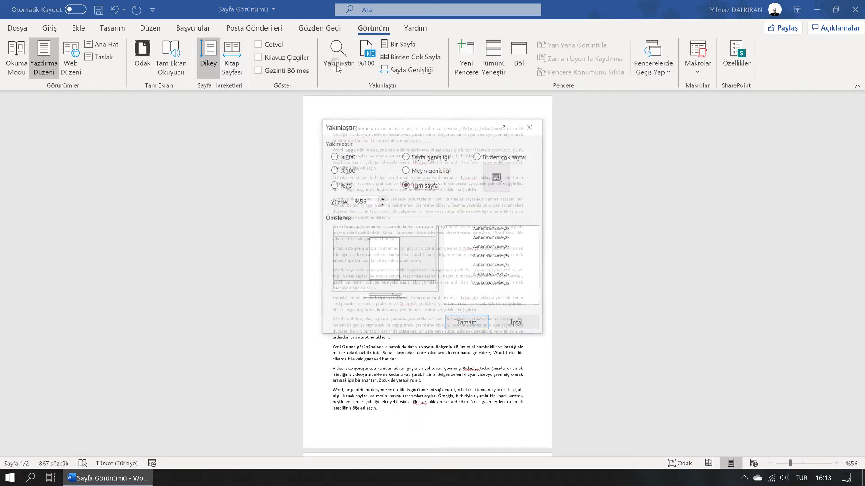
left_click(419, 171)
left_click(467, 323)
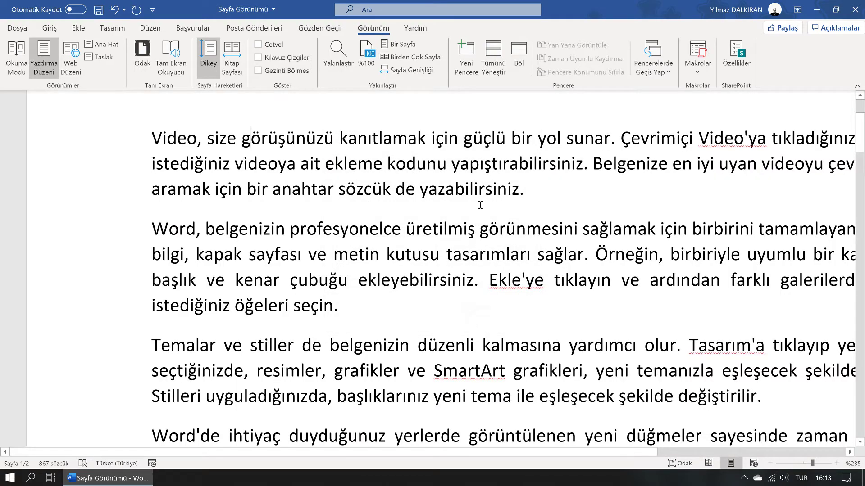
left_click_drag(459, 451, 547, 459)
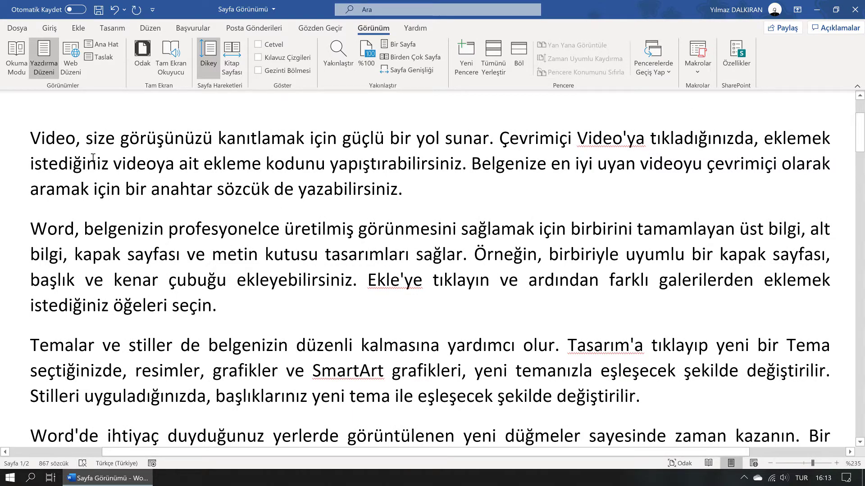
left_click(349, 56)
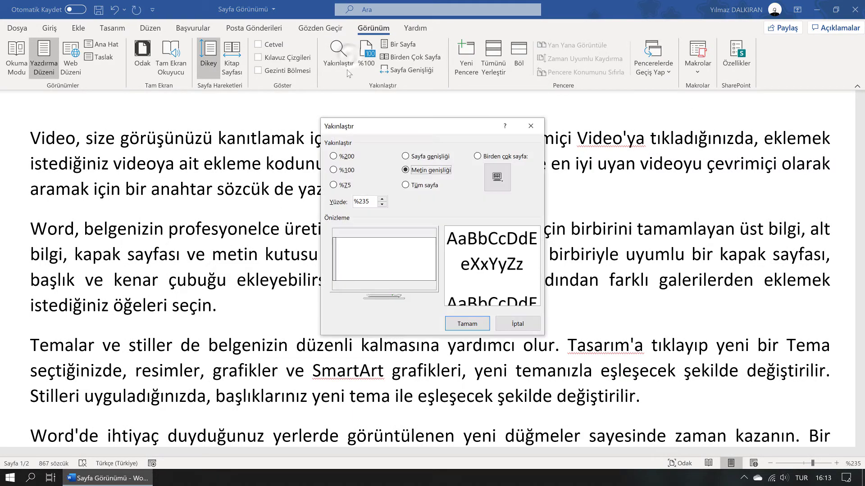
left_click(418, 156)
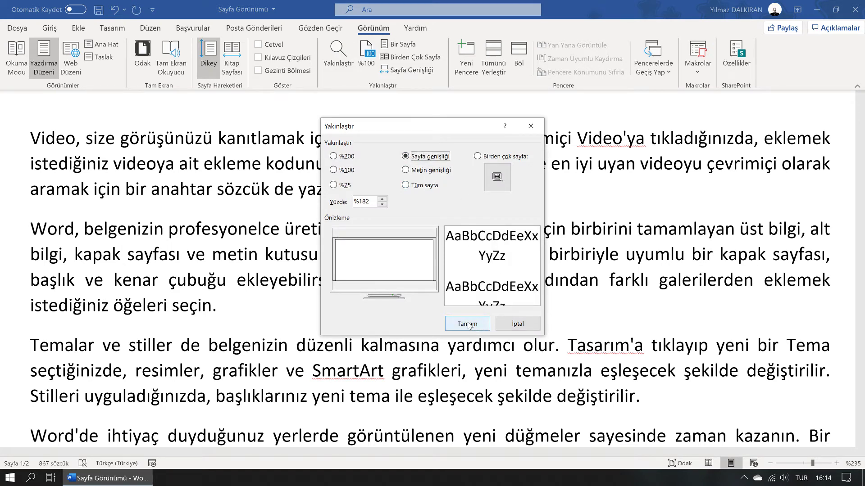
left_click(333, 169)
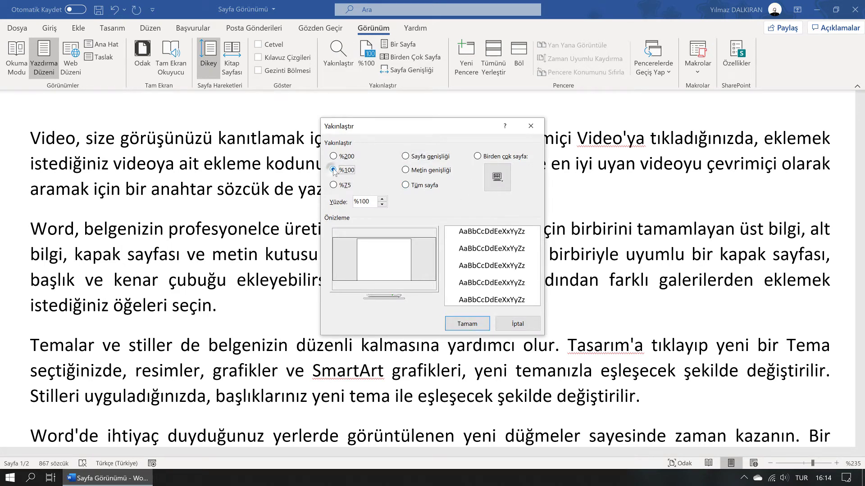
left_click(418, 156)
Apply the 182% page-width zoom, then step down to 100% and check the Zoom dialog
left_click(478, 323)
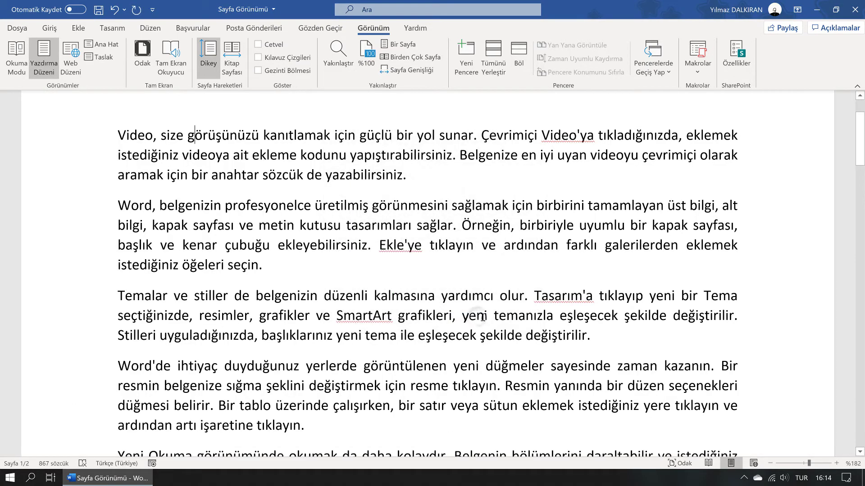
left_click(770, 464)
left_click(770, 464)
left_click(770, 464)
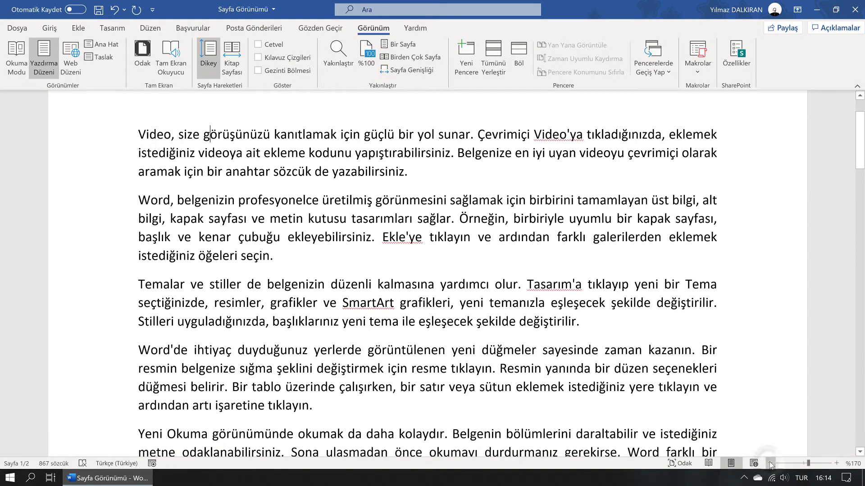
left_click(769, 464)
left_click(770, 464)
left_click(770, 464)
left_click(770, 464)
left_click(769, 464)
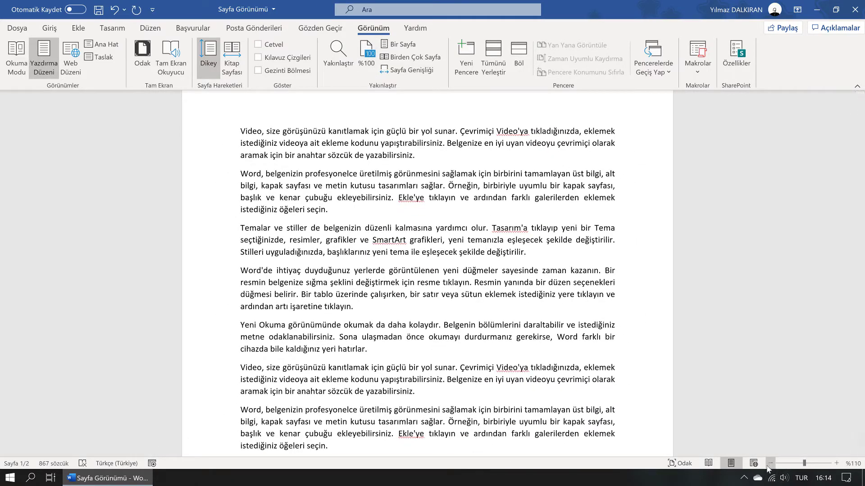
left_click(769, 463)
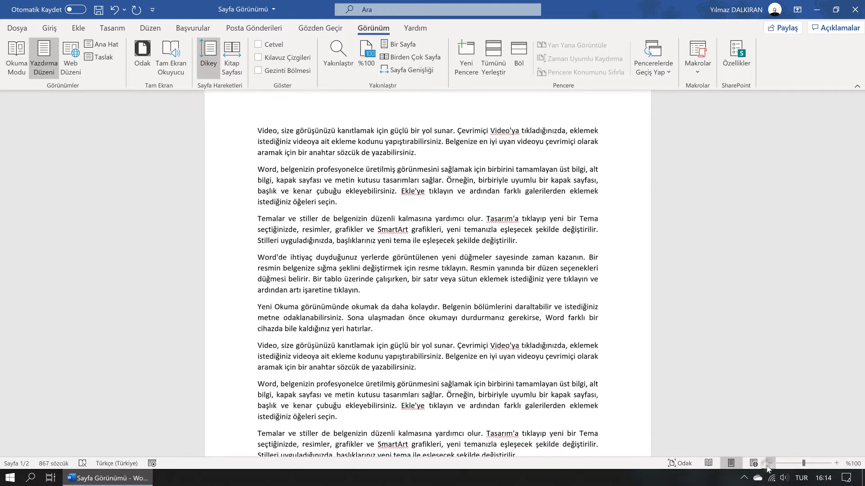
left_click(852, 463)
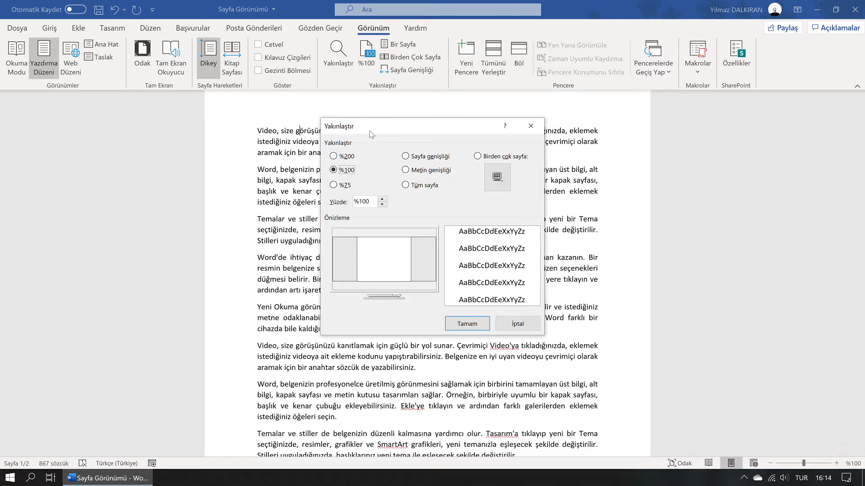
left_click(531, 126)
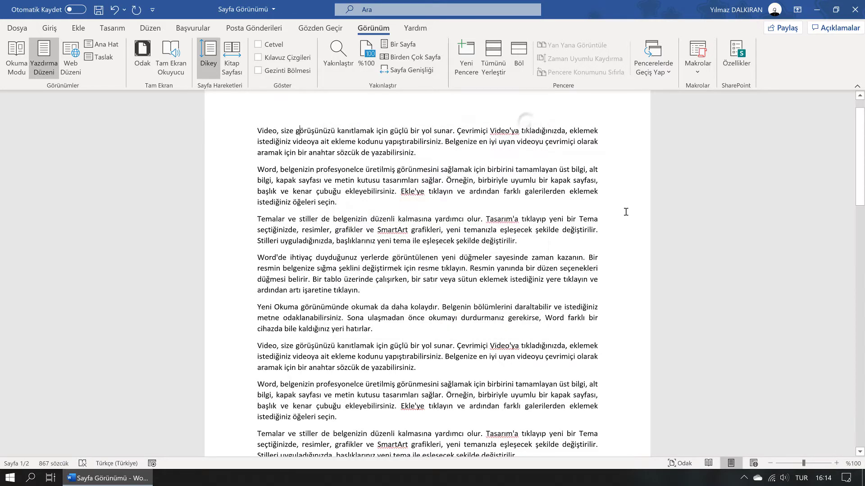
scroll(399, 181, "up", 1)
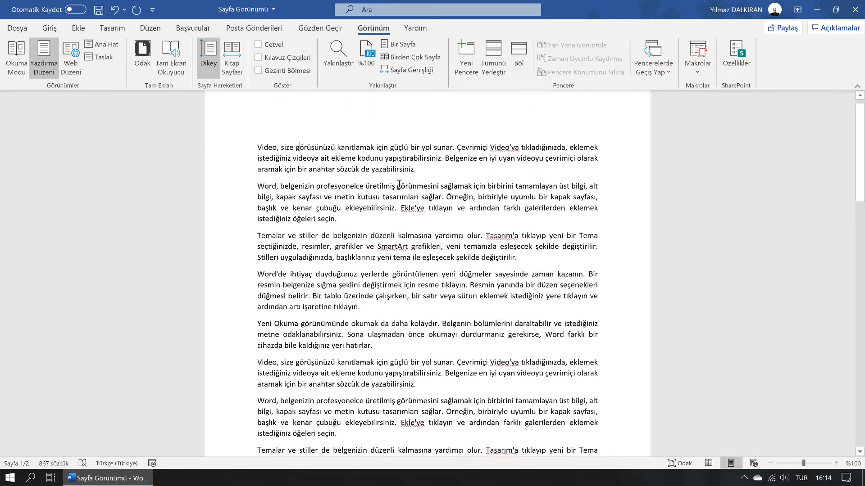
scroll(415, 227, "up", 6, "ctrl")
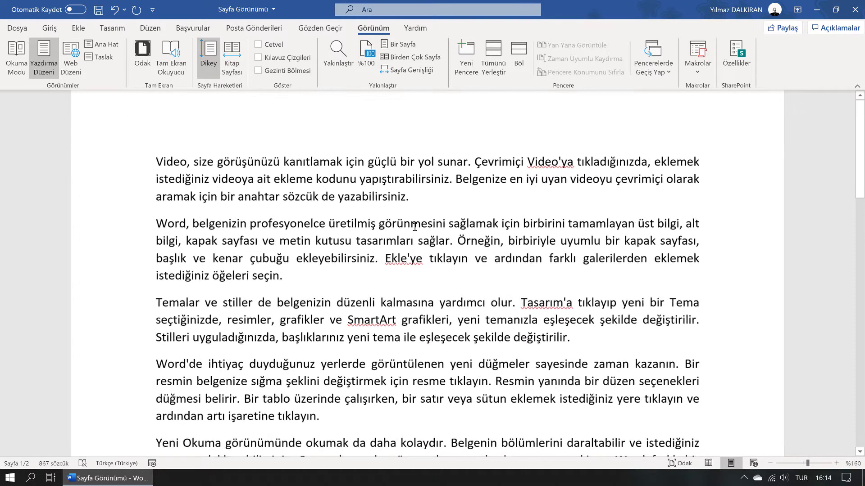
scroll(360, 232, "up", 1)
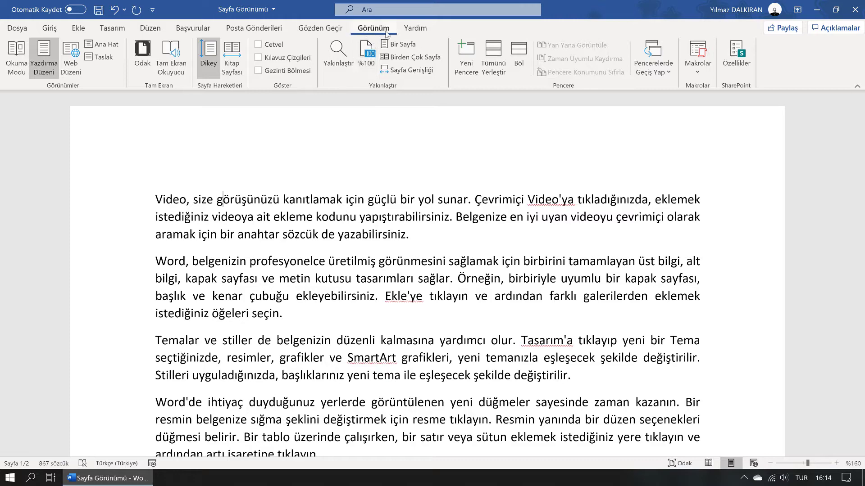
left_click(366, 61)
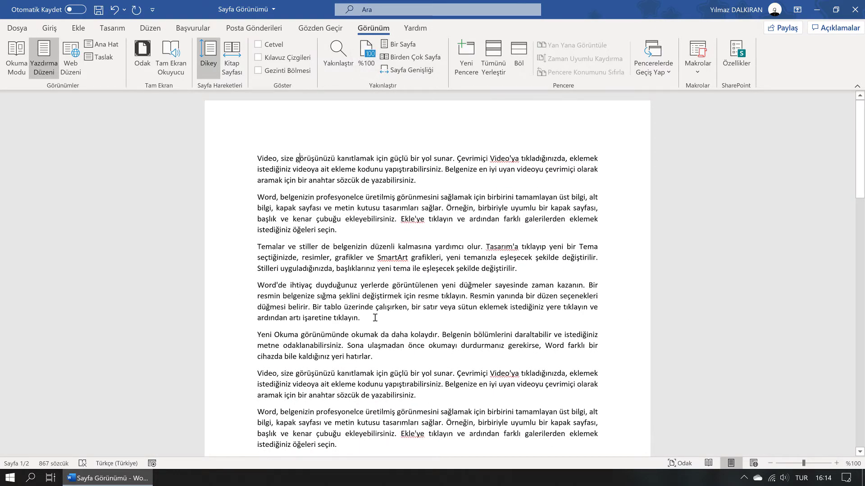
scroll(346, 311, "up", 8, "ctrl")
left_click(50, 28)
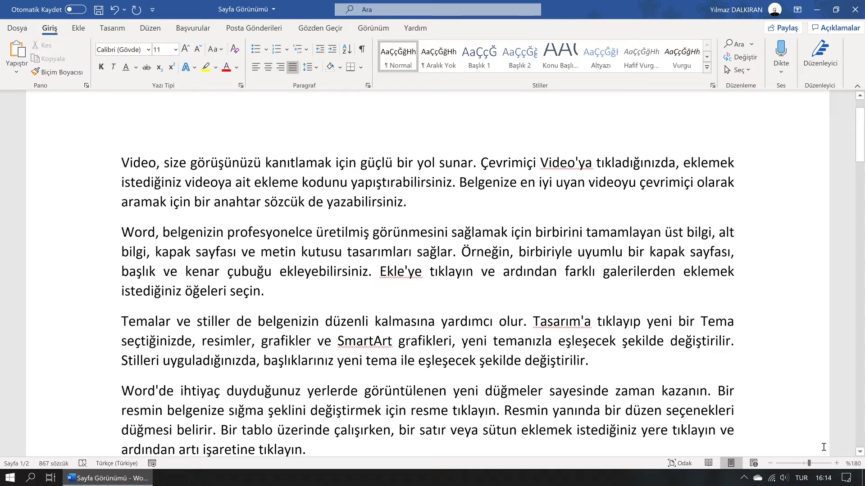
left_click(853, 463)
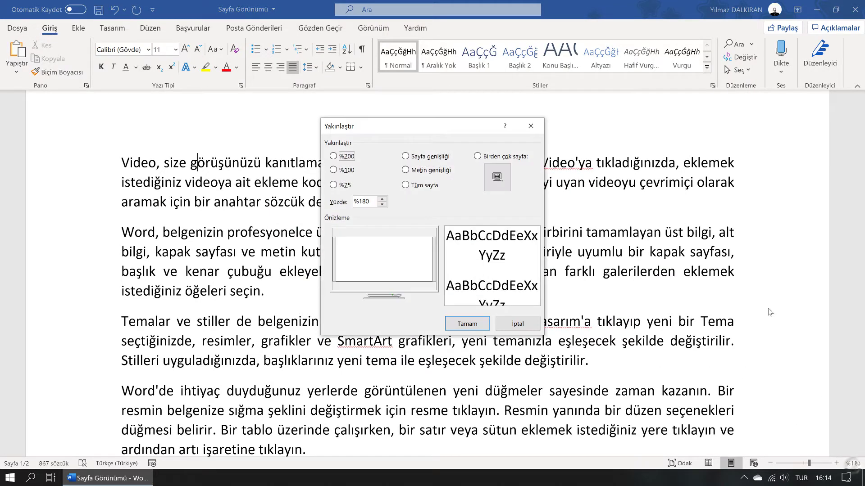
left_click(333, 170)
left_click(482, 327)
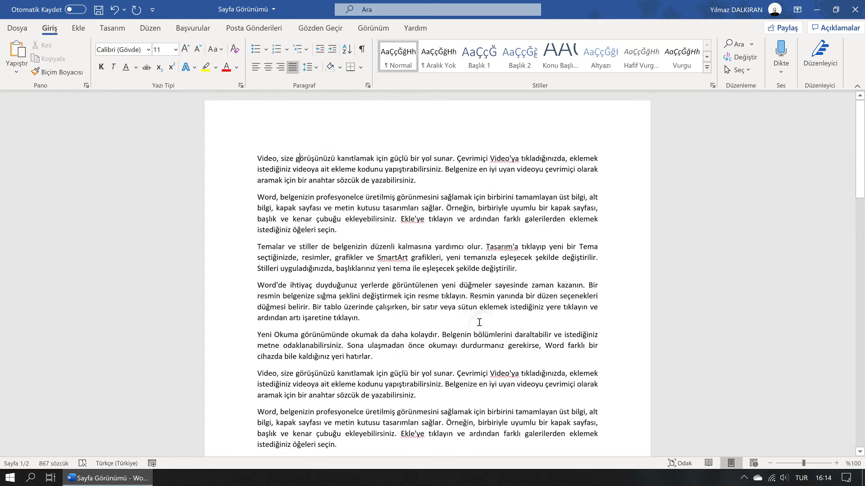
left_click(789, 463)
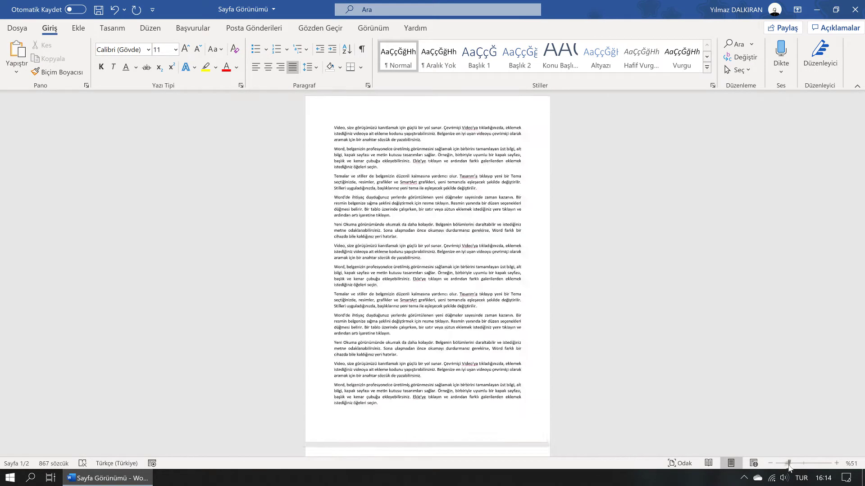
left_click(836, 464)
left_click(837, 463)
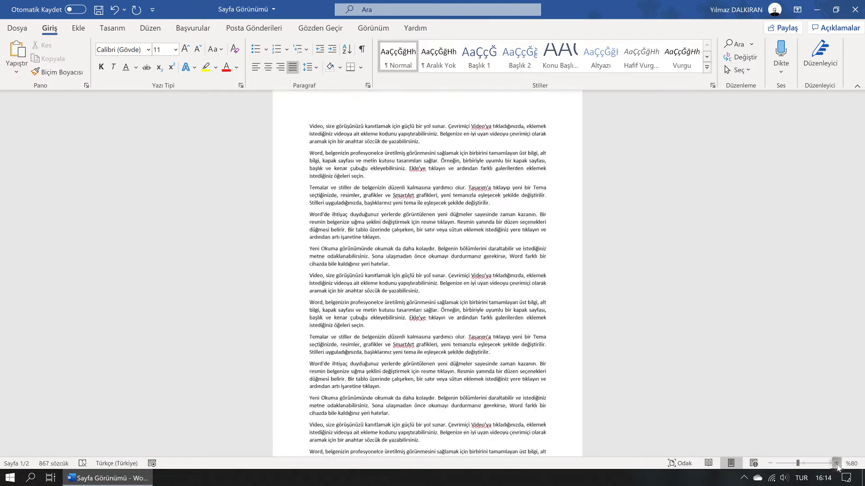
left_click(836, 464)
left_click(836, 464)
left_click(836, 463)
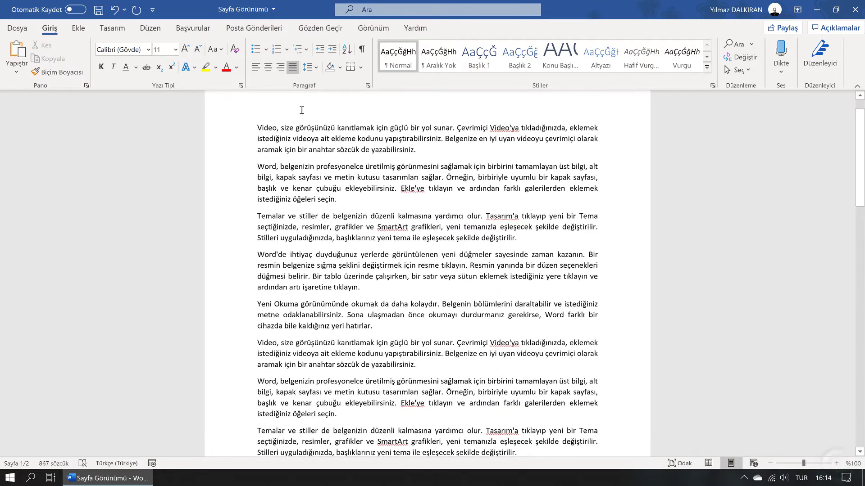
left_click(381, 28)
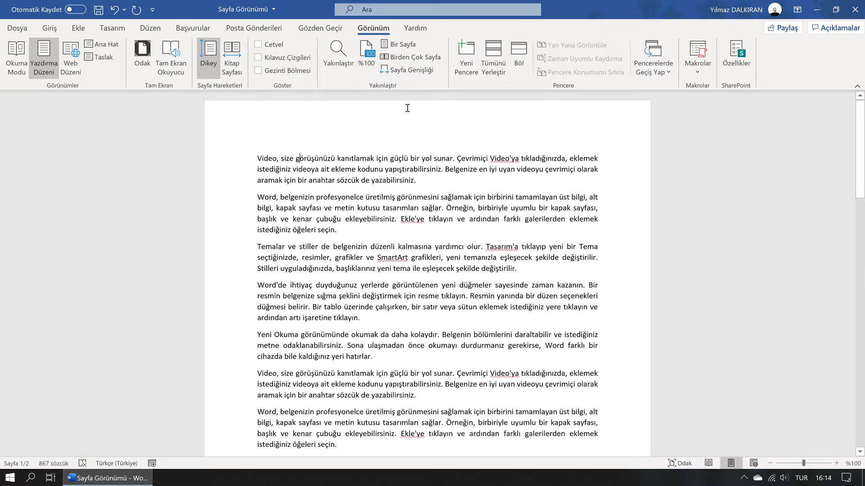
Preview Multiple Pages, then One Page, 100% and Page Width, ending at 100% zoom
left_click(410, 57)
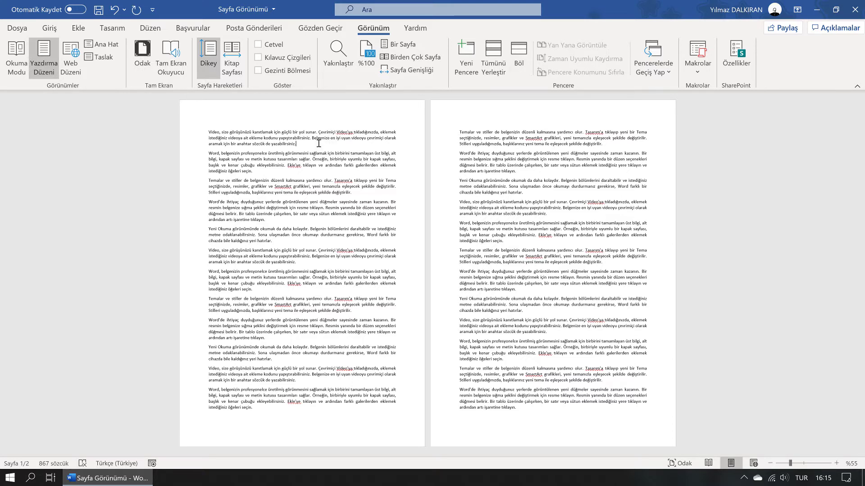
left_click(397, 45)
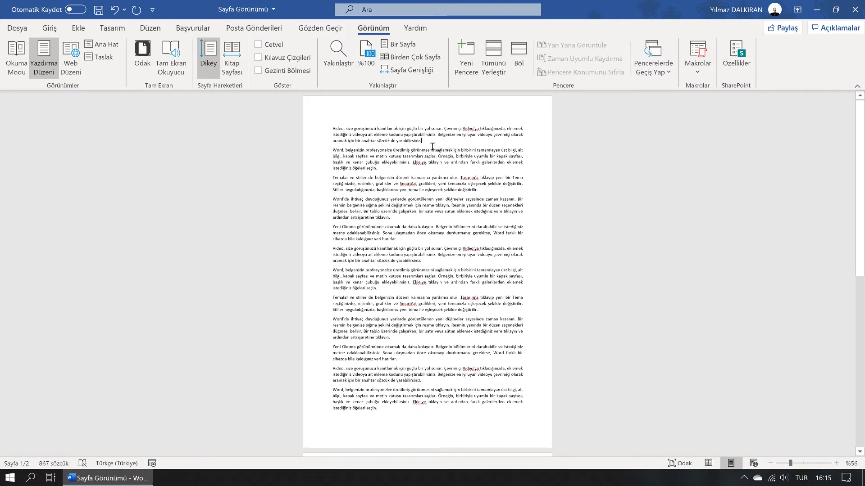
left_click(367, 49)
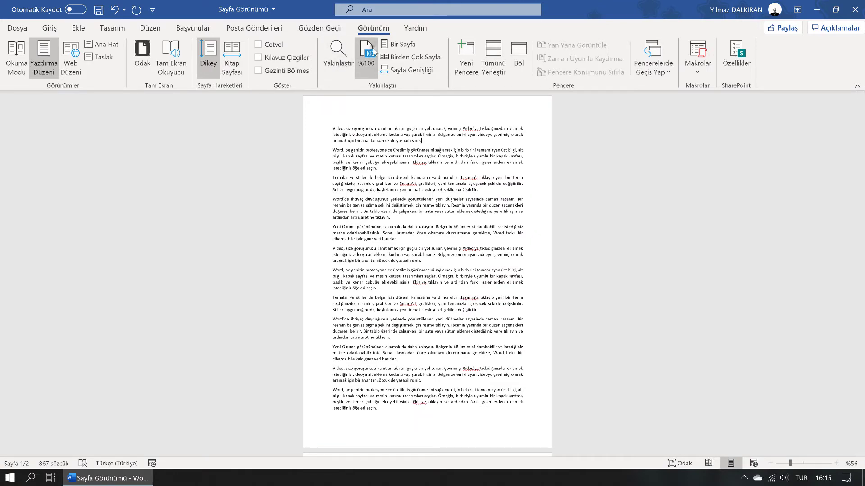
scroll(402, 165, "up", 1)
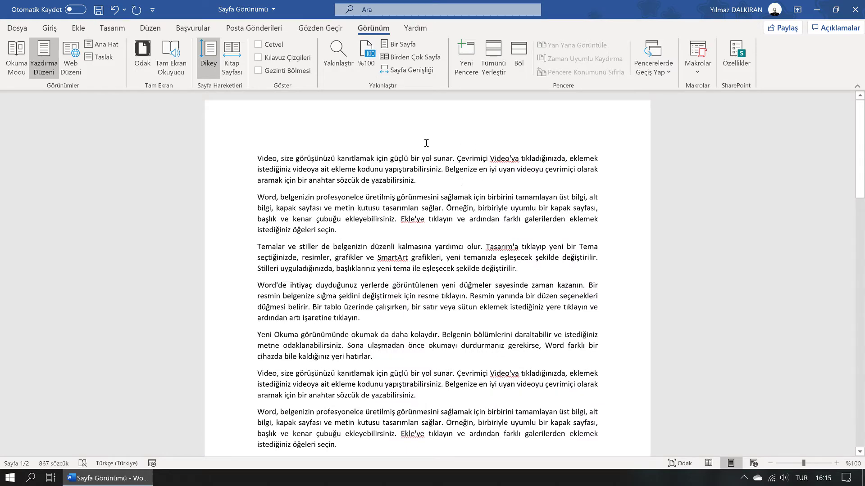
left_click(415, 71)
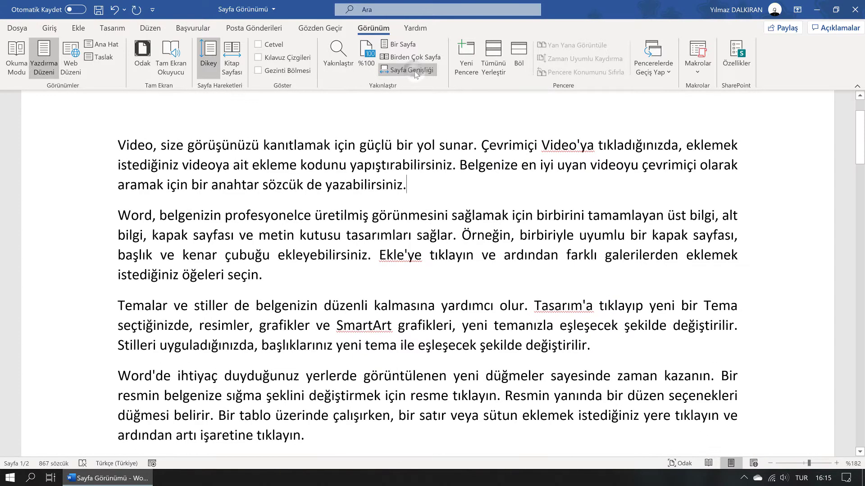
scroll(425, 126, "up", 1)
scroll(401, 120, "up", 1)
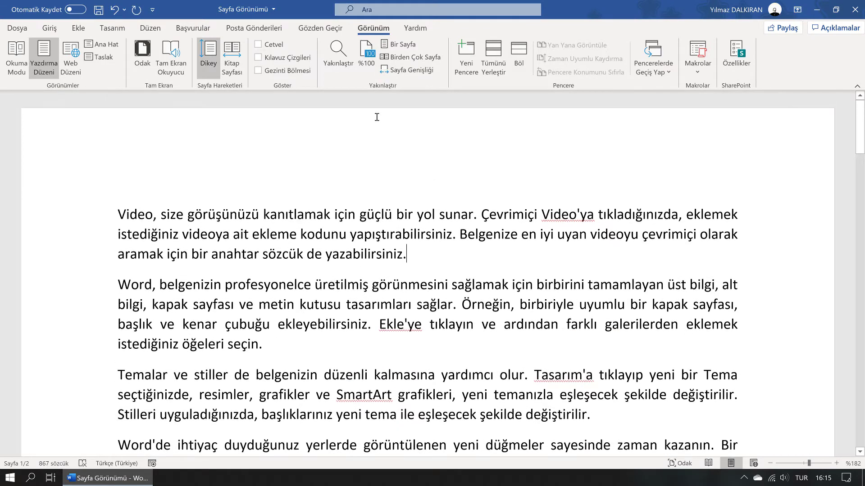
left_click(367, 53)
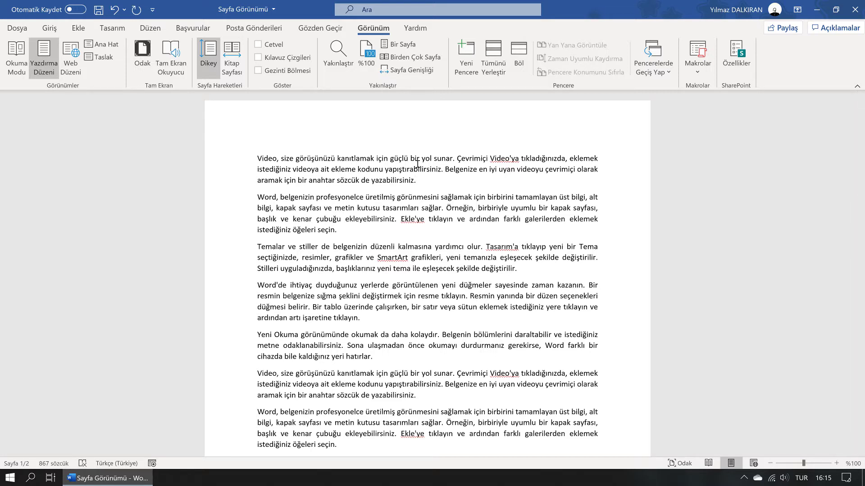
Show the desktop and duplicate the Sayfa Görünümü document file
key("super+d")
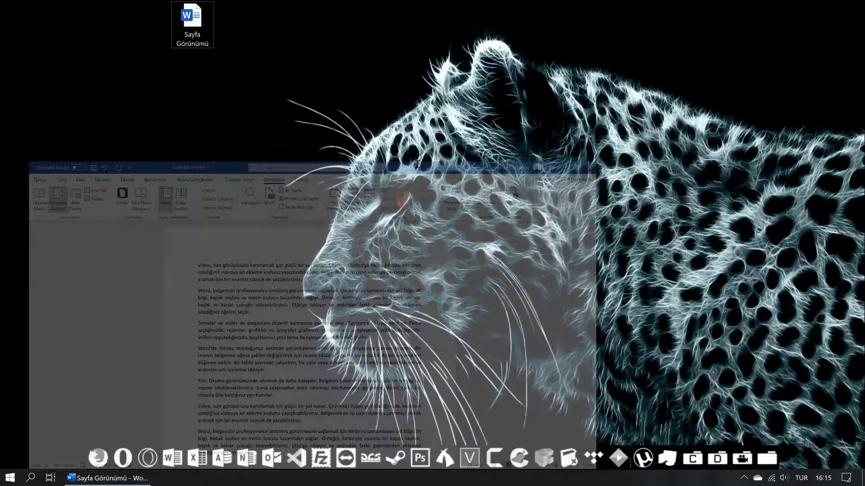
left_click_drag(264, 1, 124, 76)
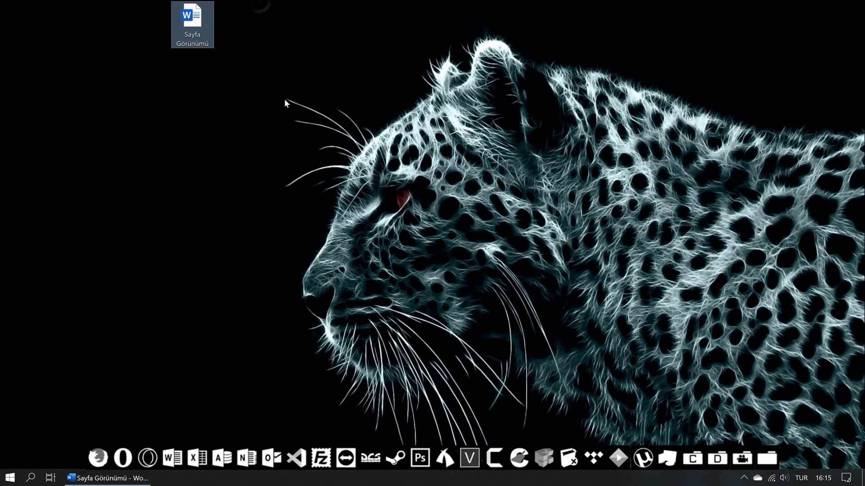
key("Return")
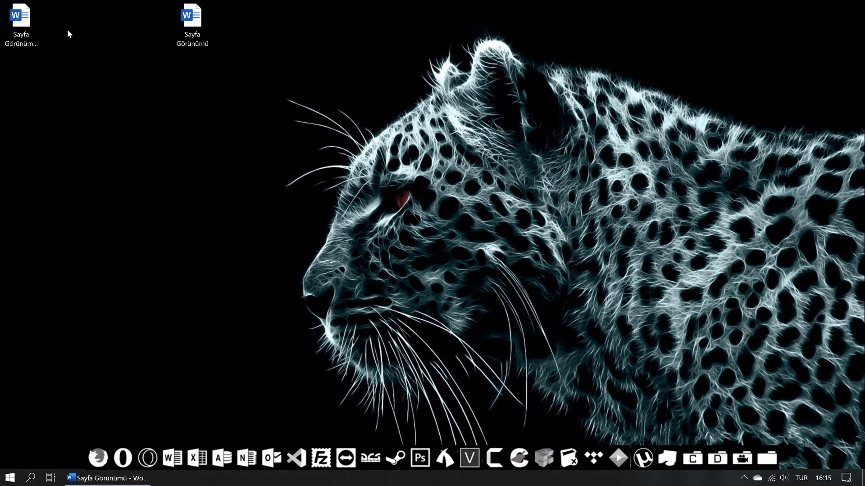
left_click_drag(18, 20, 247, 26)
Delete Sayfa Görünümü - Copy, restore Word, and open the document in a New Window
left_click(192, 23)
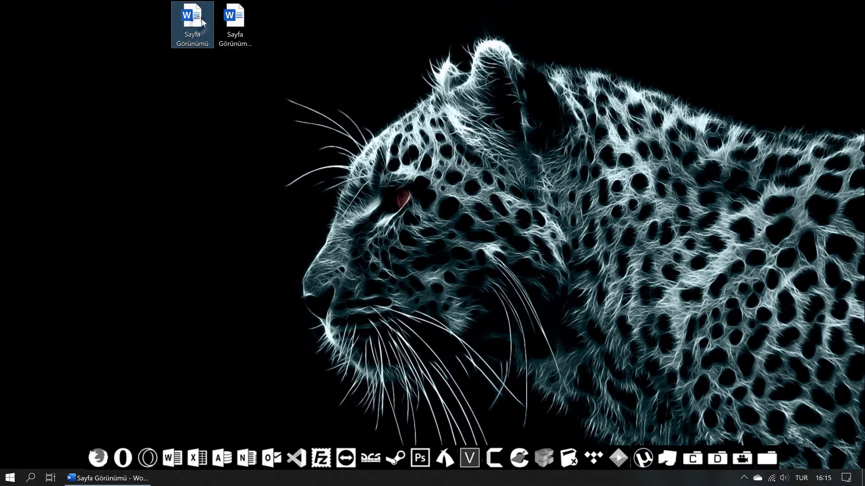
left_click(241, 34)
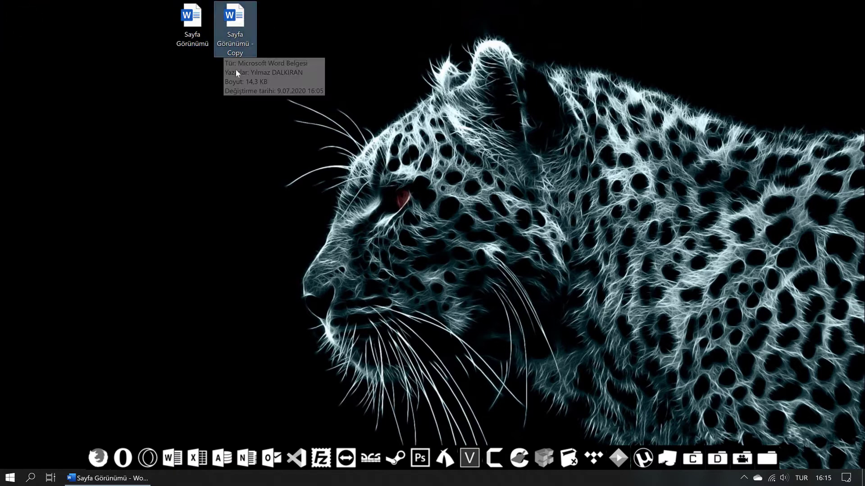
left_click(233, 98)
left_click_drag(233, 97, 263, 1)
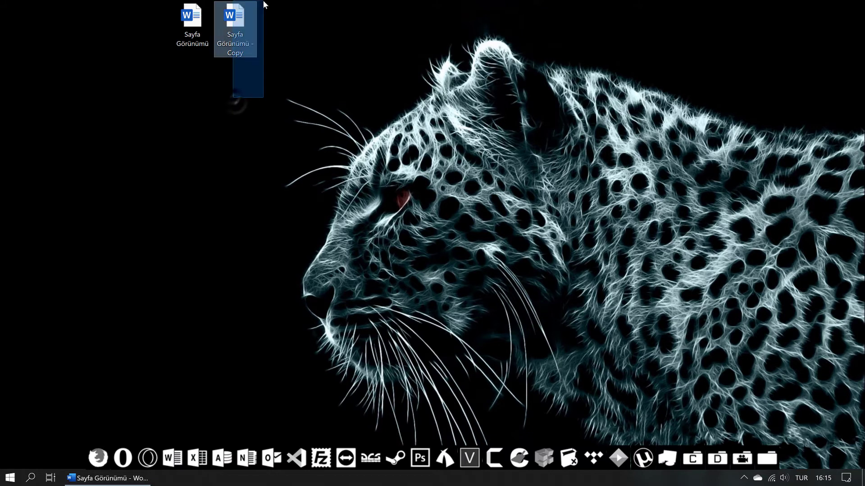
key("Delete")
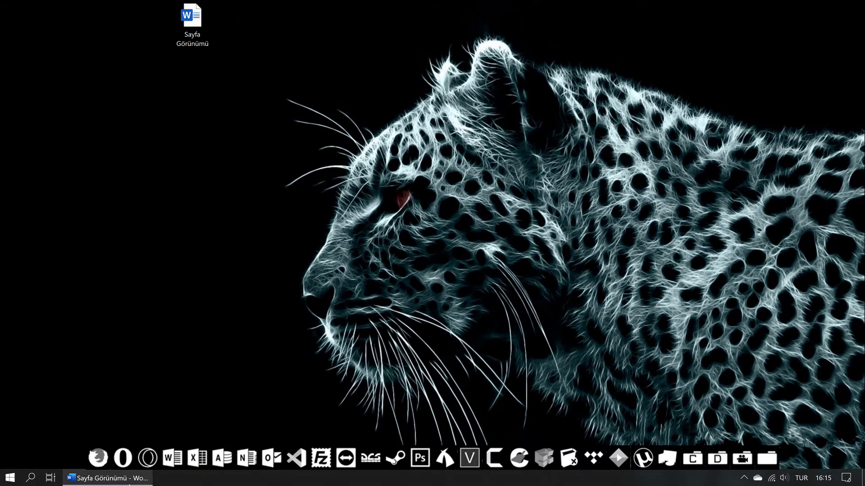
left_click(108, 478)
left_click(466, 51)
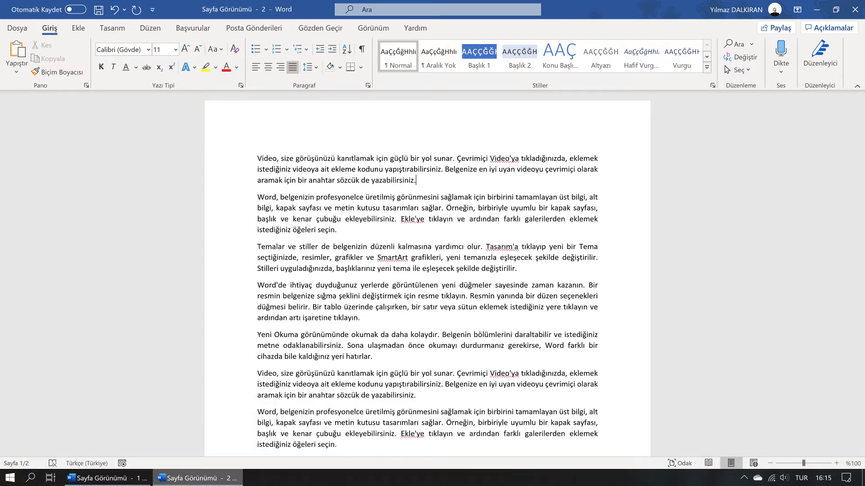
Tile both Sayfa Görünümü windows with Arrange All, then maximize each window in turn
left_click(135, 481)
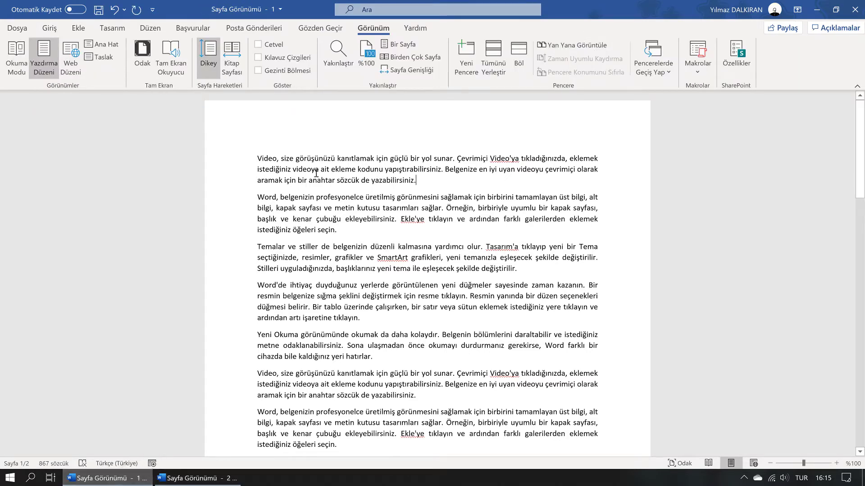
left_click(499, 66)
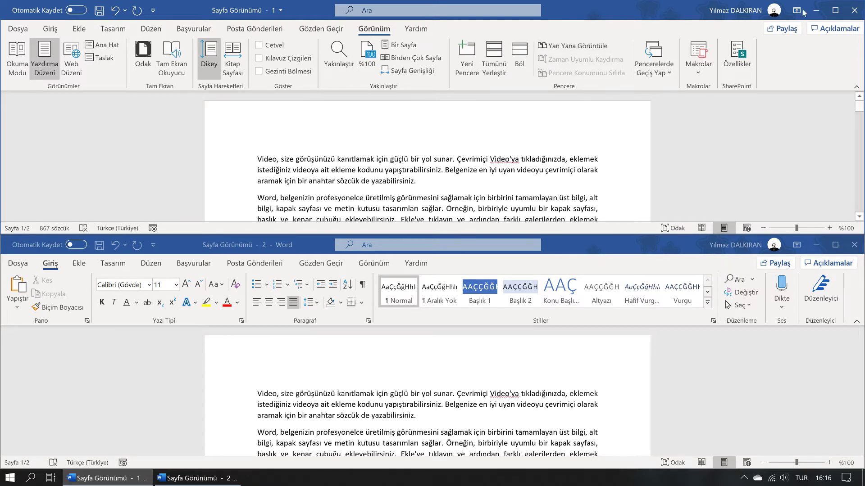
left_click(835, 10)
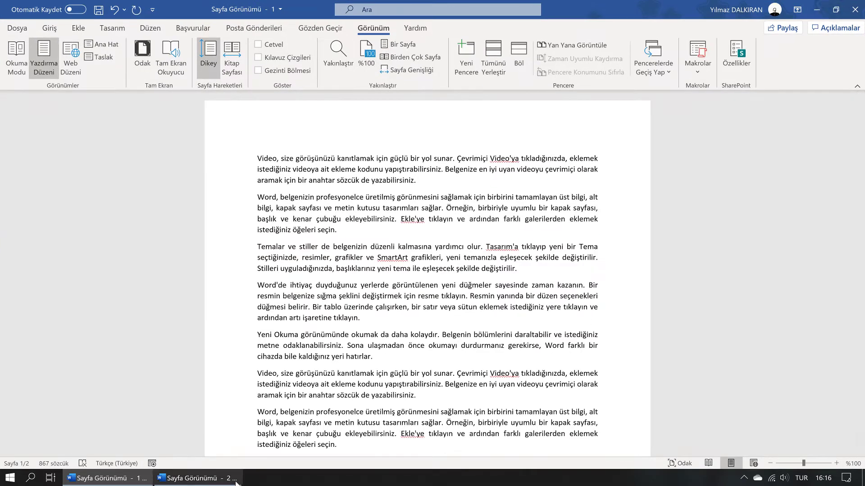
left_click(236, 480)
left_click(833, 238)
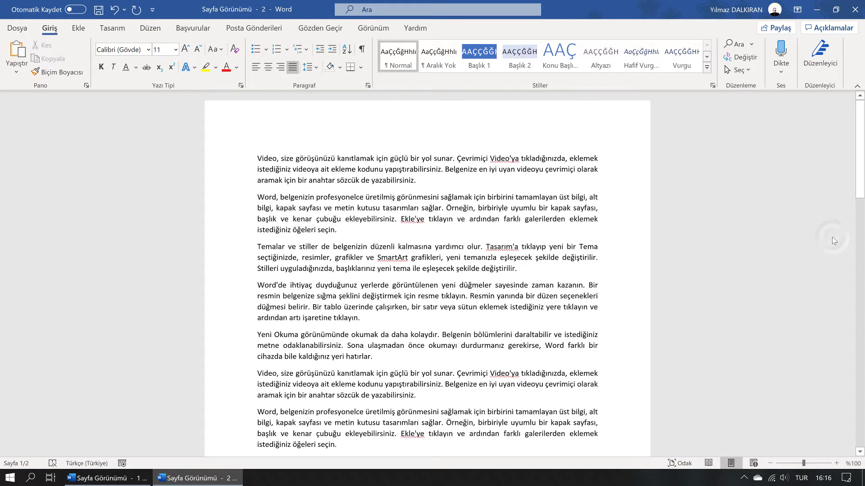
Show the desktop and bring back window 1 as a smaller floating window
key("super+d")
left_click(106, 479)
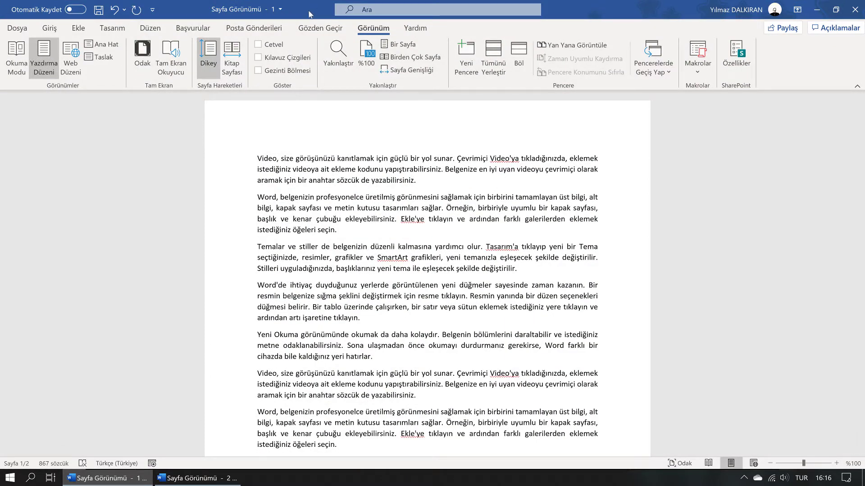
mouse_move(310, 13)
left_mouse_down()
mouse_move(466, 158)
mouse_move(0, 173)
left_mouse_up()
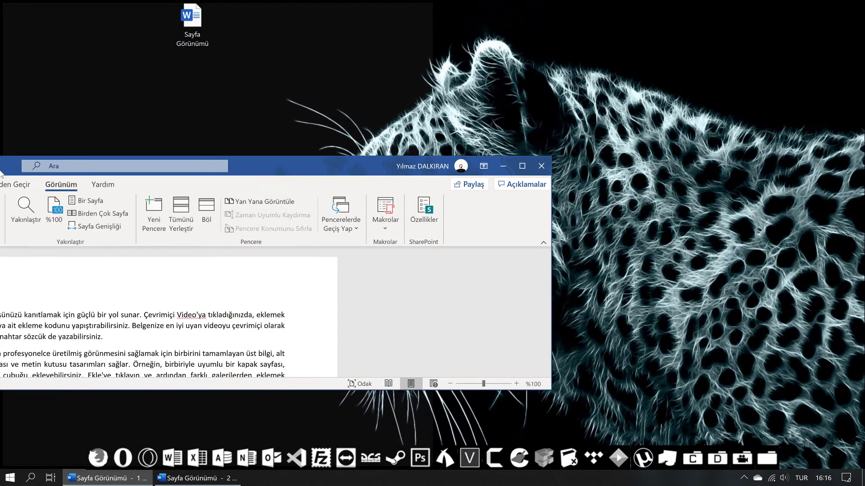
Snap window 1 to the left half and window 2 to the right, then add a Deneme paragraph after the first paragraph
left_click_drag(1, 173, 2, 171)
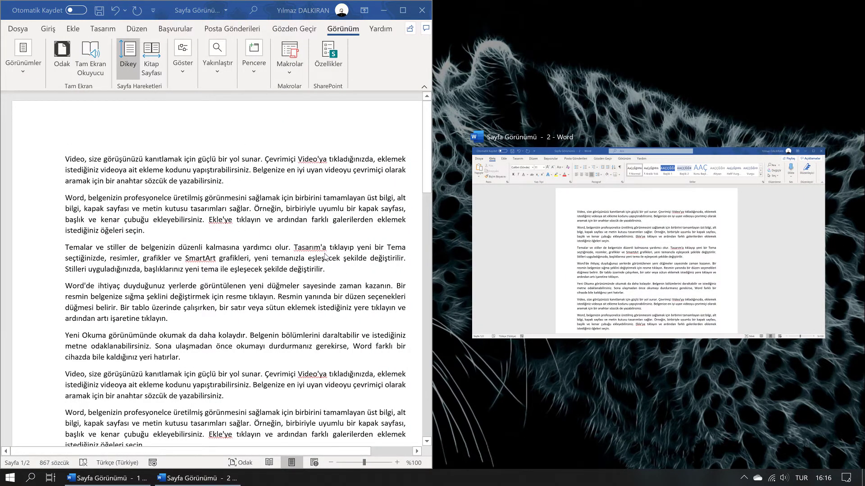
left_click(526, 241)
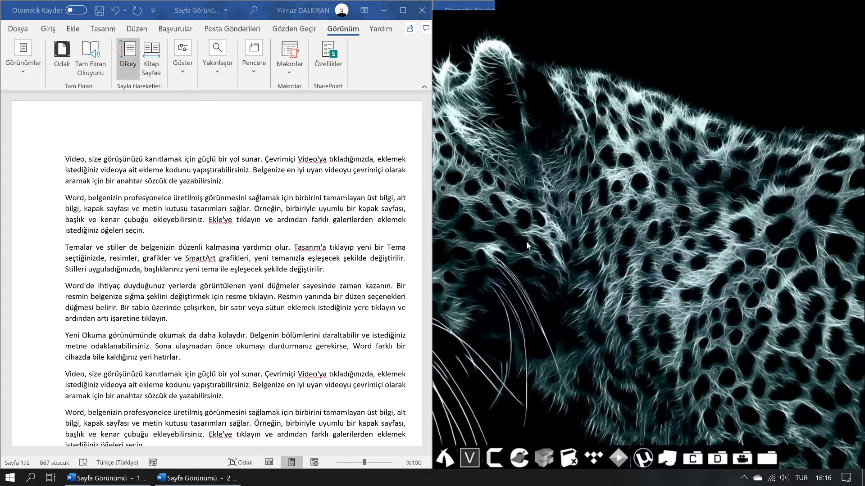
left_click(232, 181)
key("Return")
type("De")
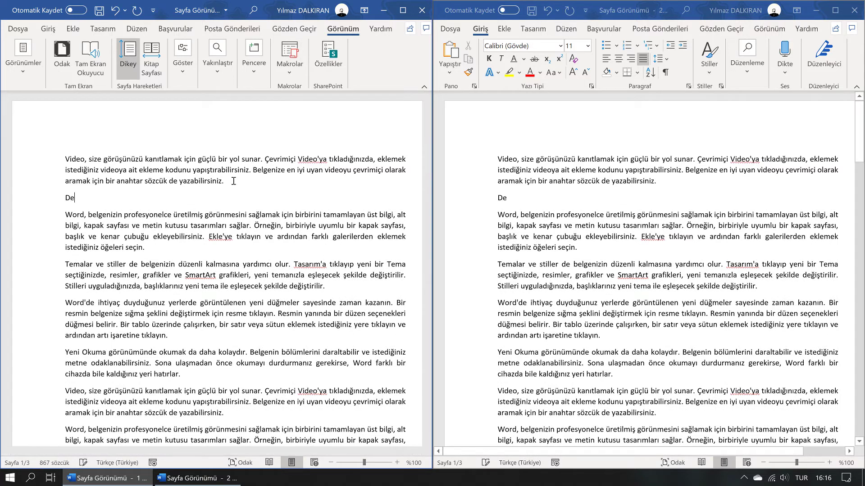
type("neme")
Delete the Deneme paragraph, confirm both windows match, and minimize everything to the desktop
triple_click(79, 198)
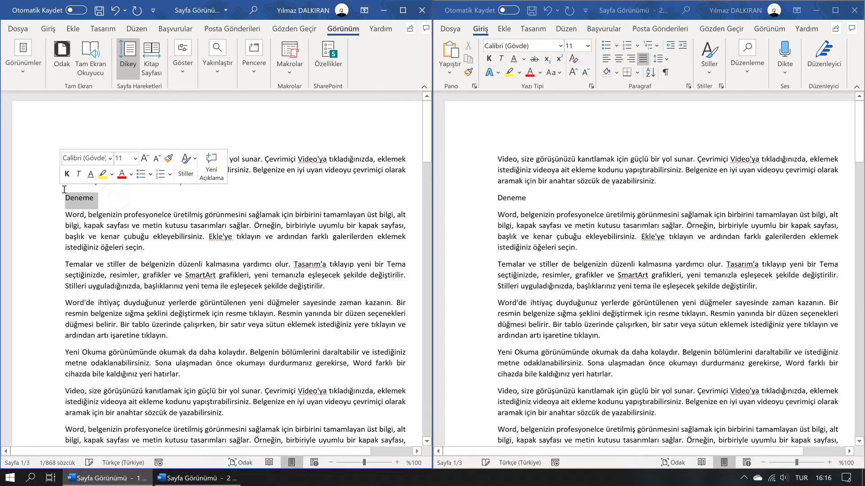
key("Delete")
scroll(643, 273, "down", 7)
scroll(630, 265, "down", 5)
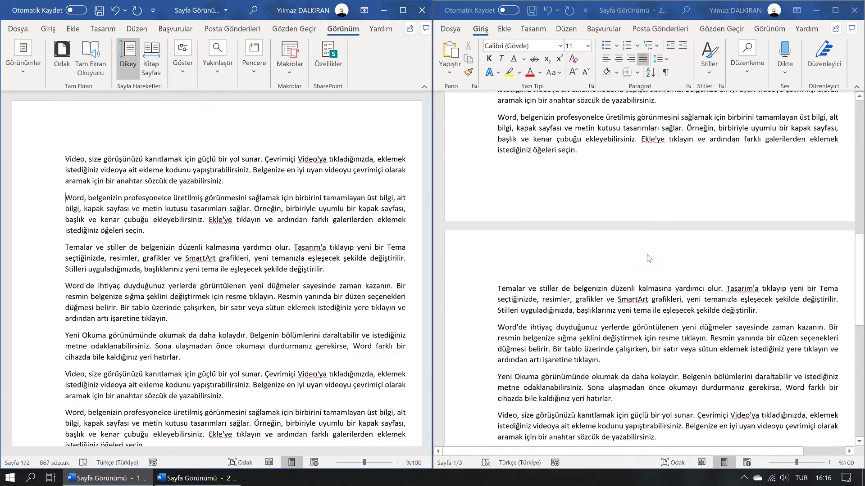
scroll(599, 248, "up", 6)
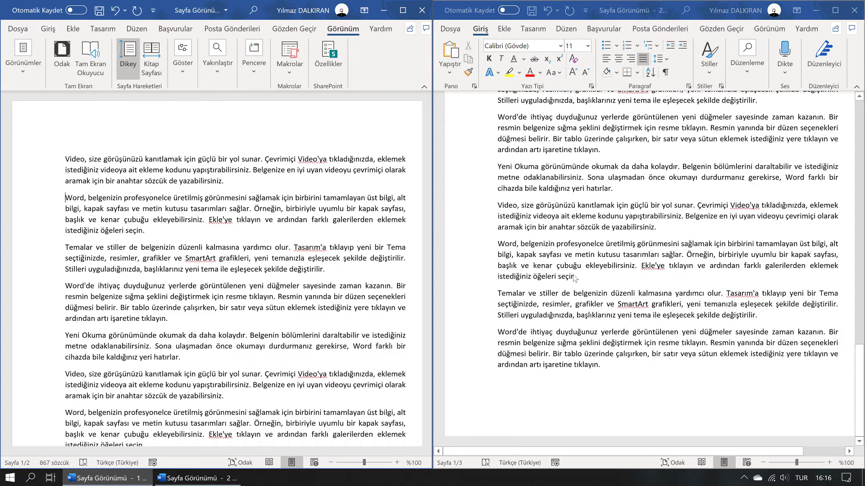
key("Return")
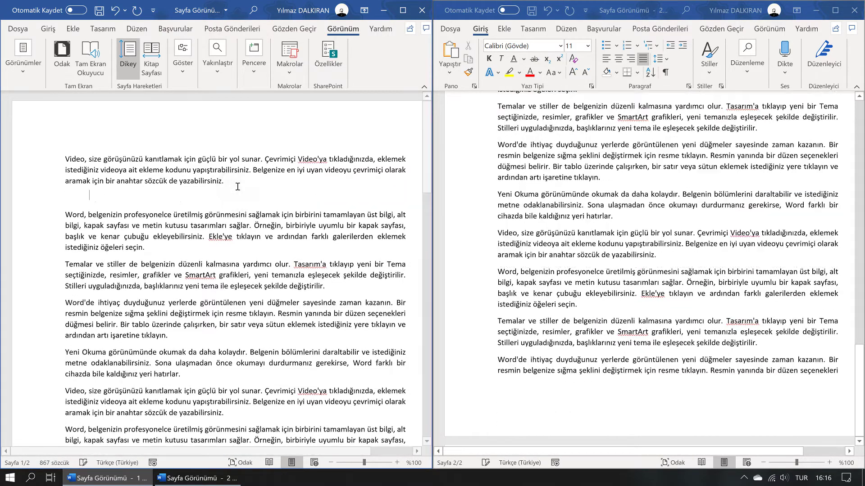
key("BackSpace")
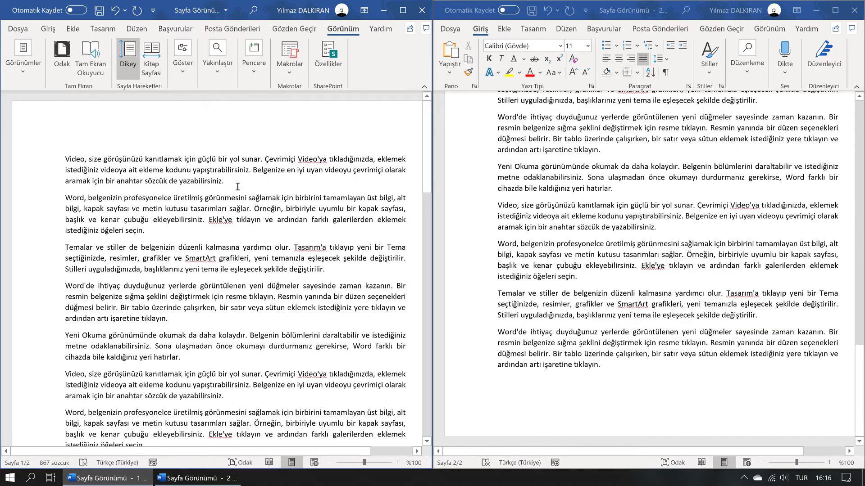
key("super+d")
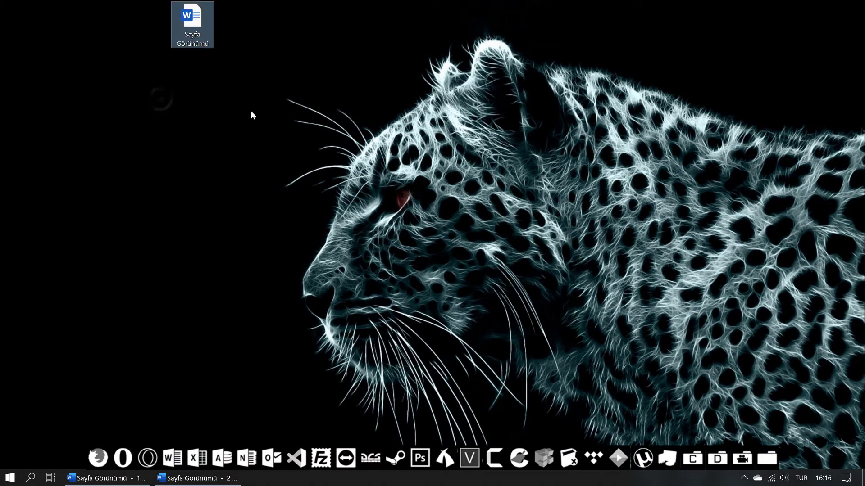
Paste a copy of the Sayfa Görünümü file on the desktop and close the second Word window
left_click(251, 115)
key("ctrl+v")
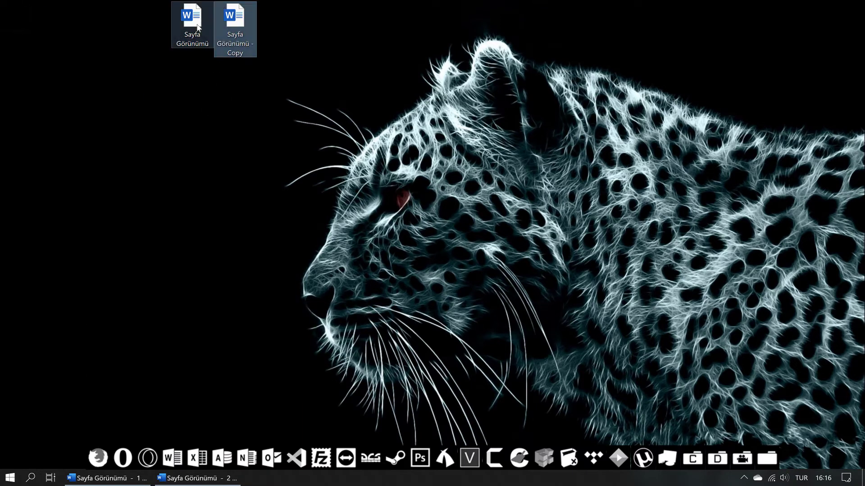
right_click(173, 478)
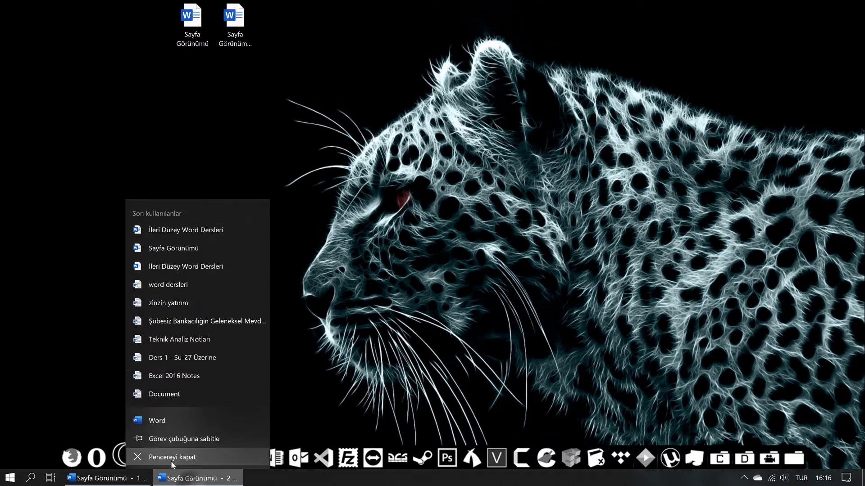
left_click(172, 457)
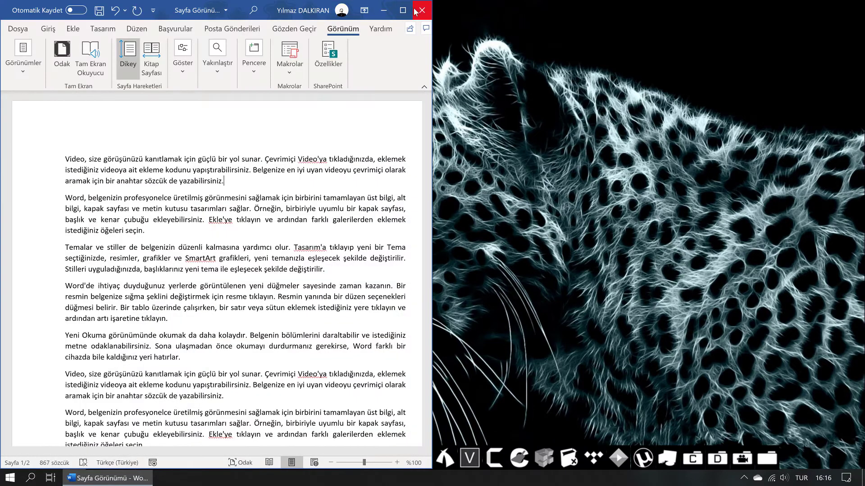
Close window 1 saving with Kaydet, then reopen the original document and snap it left
left_click(415, 11)
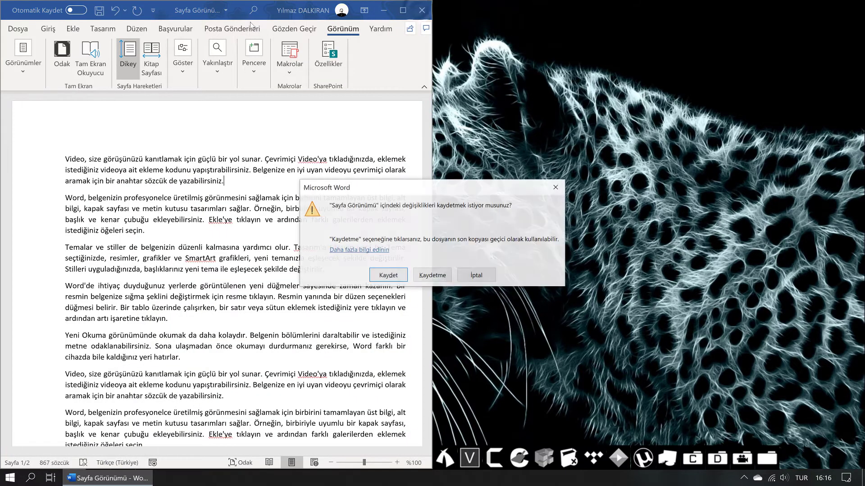
left_click(389, 275)
double_click(192, 21)
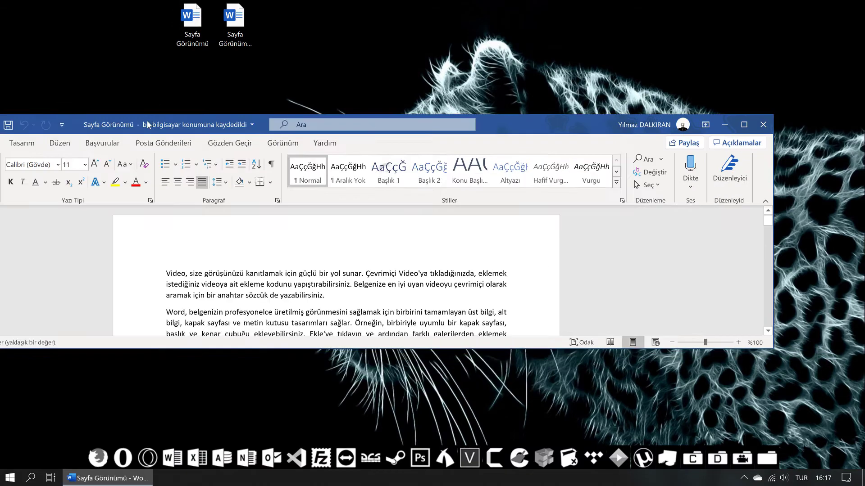
left_click_drag(621, 120, 1, 122)
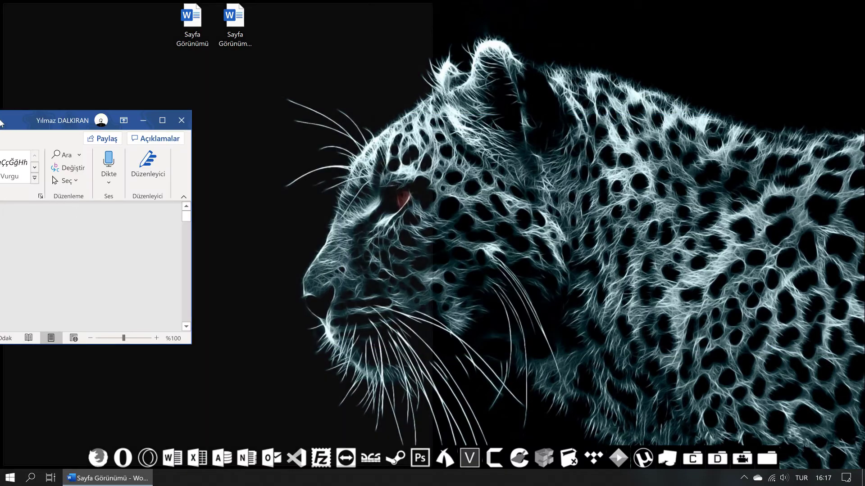
Open Sayfa Görünümü - Copy and snap it to the right half, with the original on the left
key("super+d")
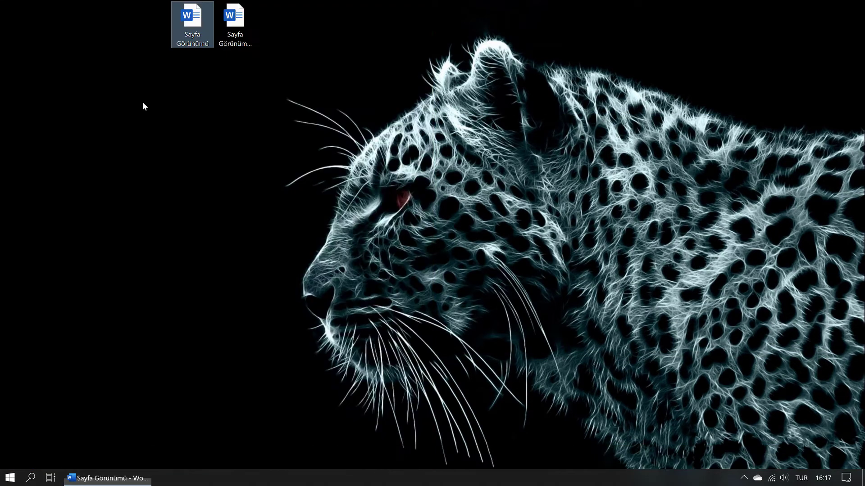
double_click(234, 18)
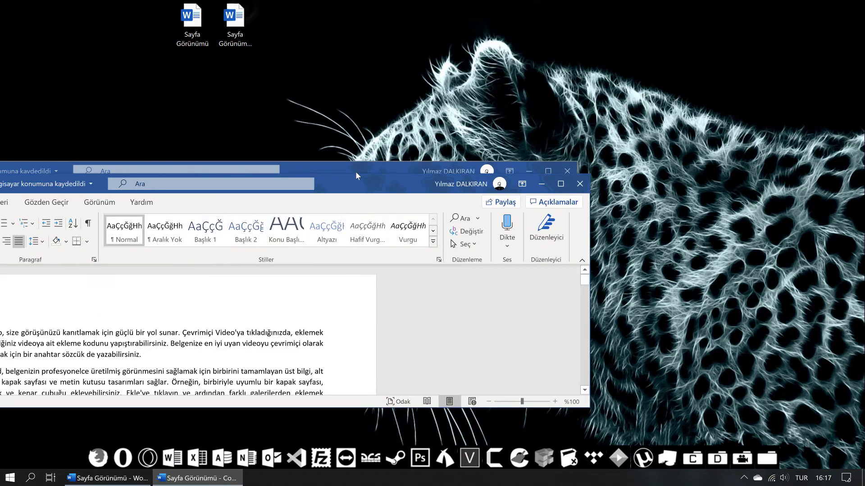
key("super+Right")
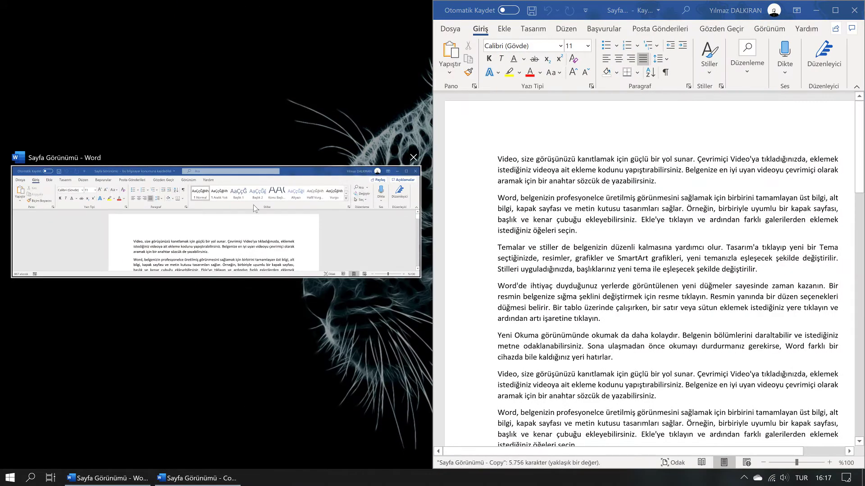
left_click(232, 235)
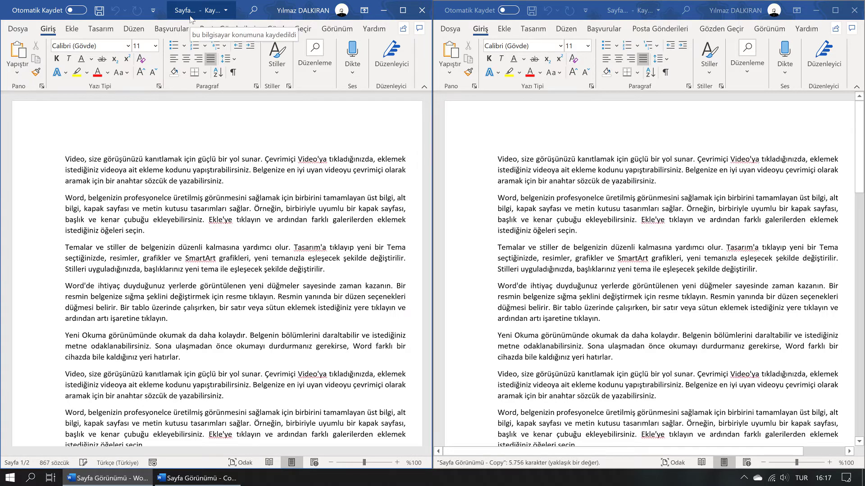
Check the copy's file name and location, then scroll through both documents
left_click(622, 12)
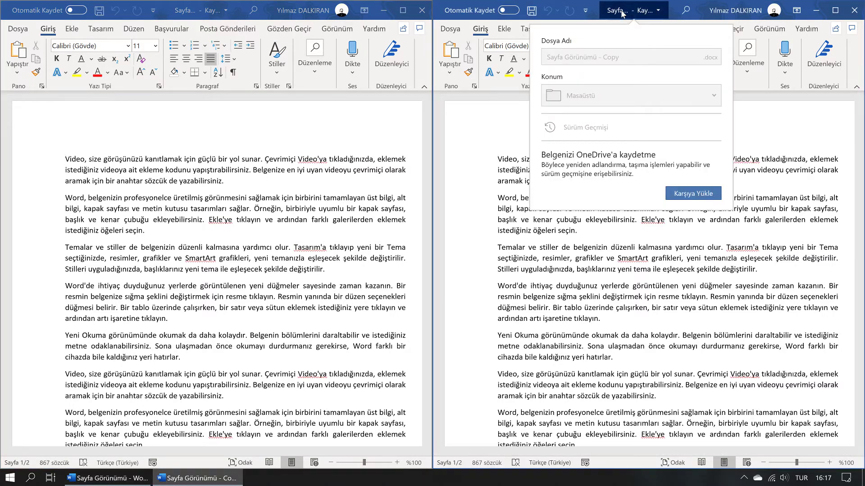
left_click(278, 195)
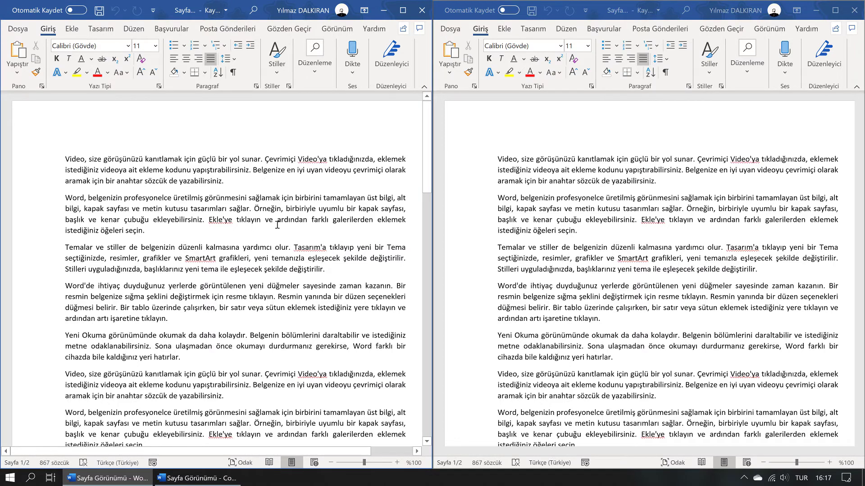
scroll(277, 223, "down", 1, "ctrl")
left_click(662, 211)
scroll(662, 211, "down", 1, "ctrl")
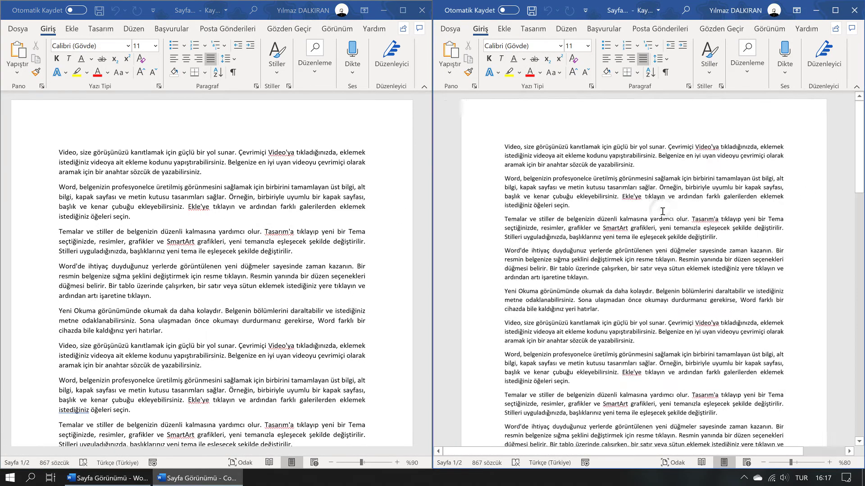
left_click(249, 206)
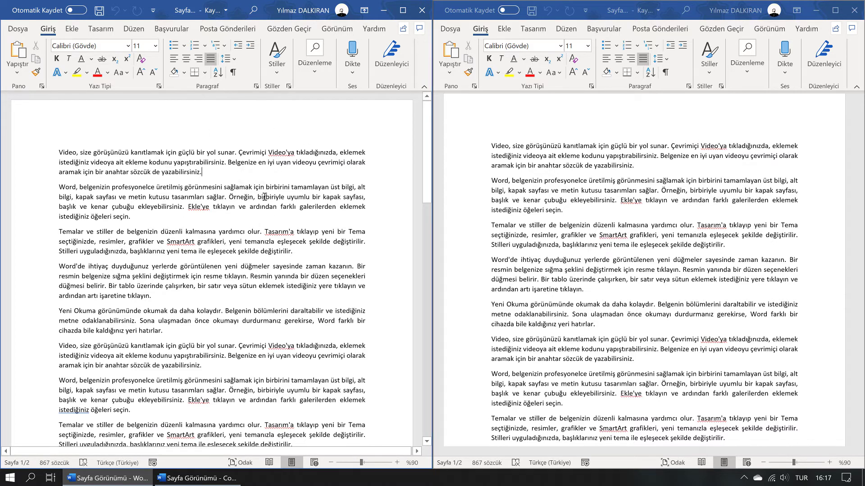
Type 'Buraya yeni bir metin ekledim.' before 'Örneğin' in the left document's second paragraph
key("Return")
key("BackSpace")
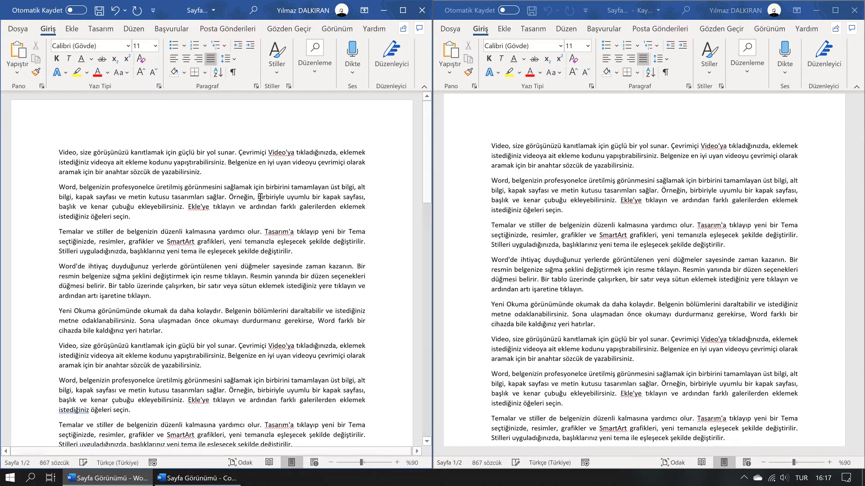
left_click(227, 196)
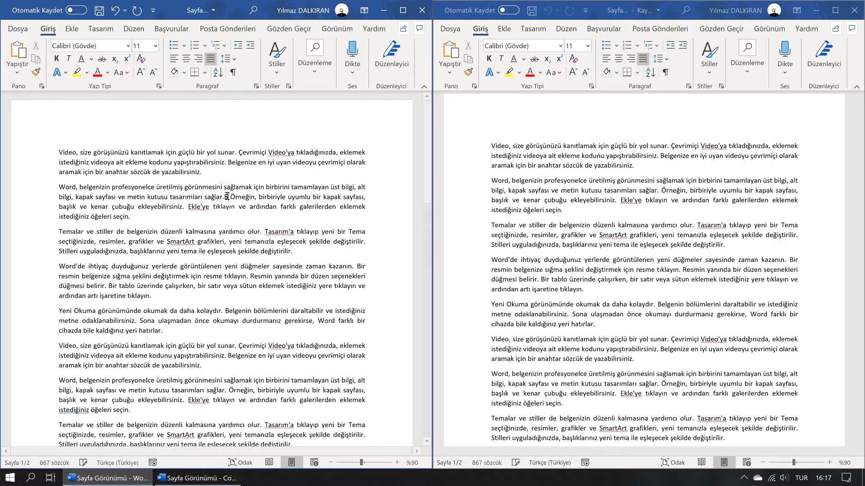
type("Buray a yeni")
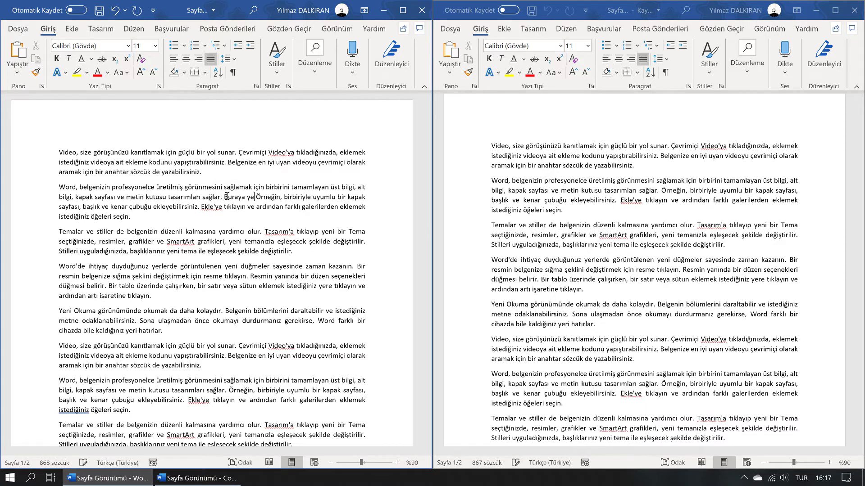
type(" bir metinekledi")
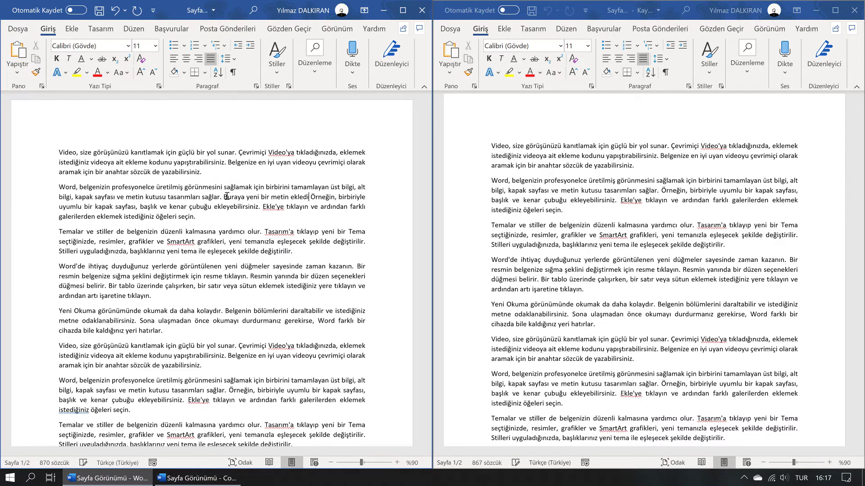
type("m.")
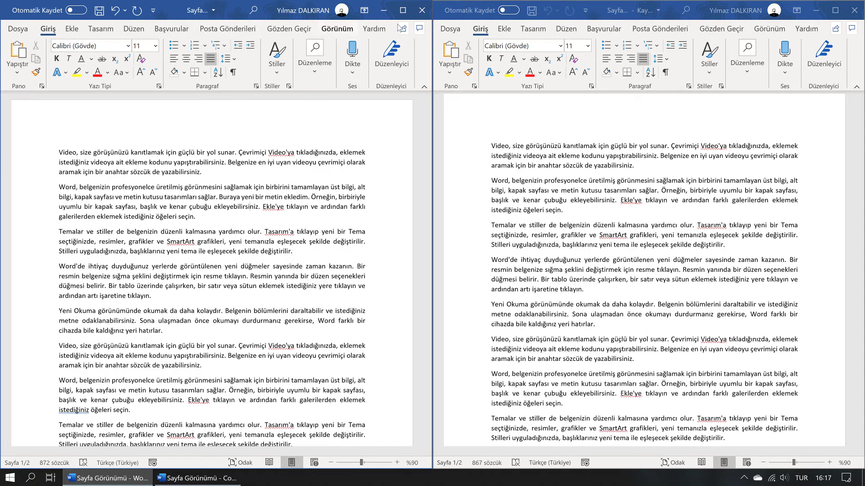
Maximize and minimize each document window in turn, then bring the original document back
left_click(406, 11)
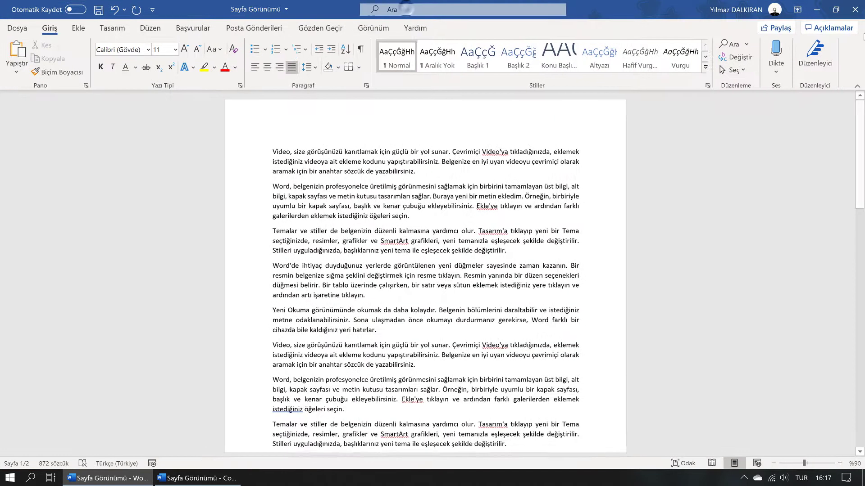
left_click(816, 10)
left_click(834, 10)
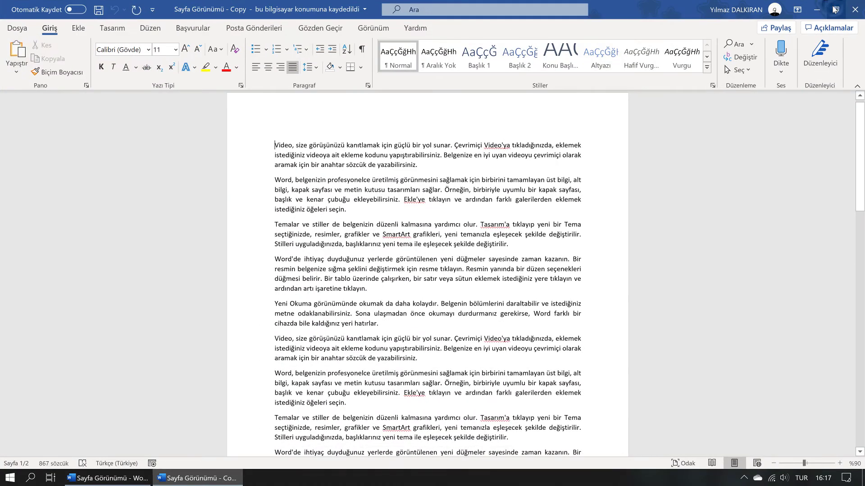
left_click(816, 10)
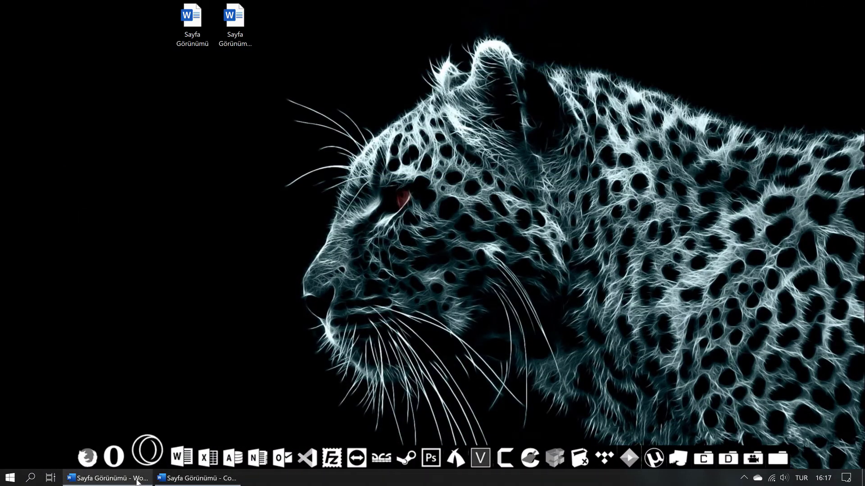
left_click(107, 478)
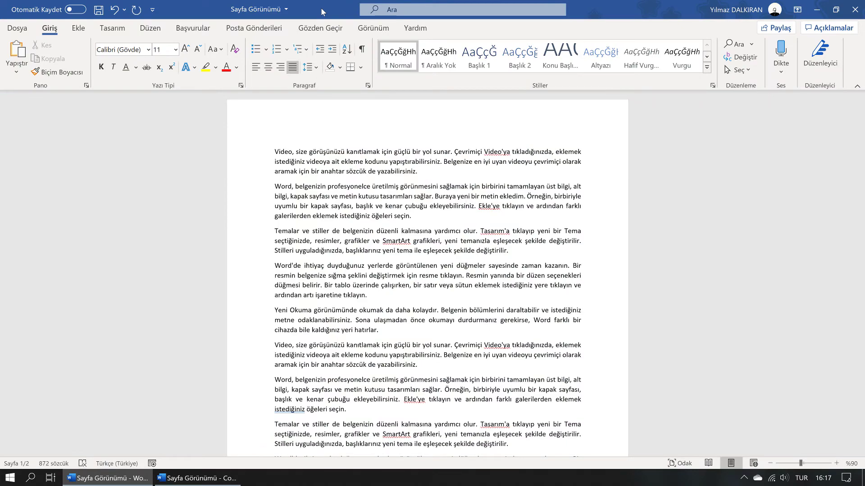
Snap the original left and the copy right, close the copy, and maximize the original
left_click_drag(321, 7, 1, 163)
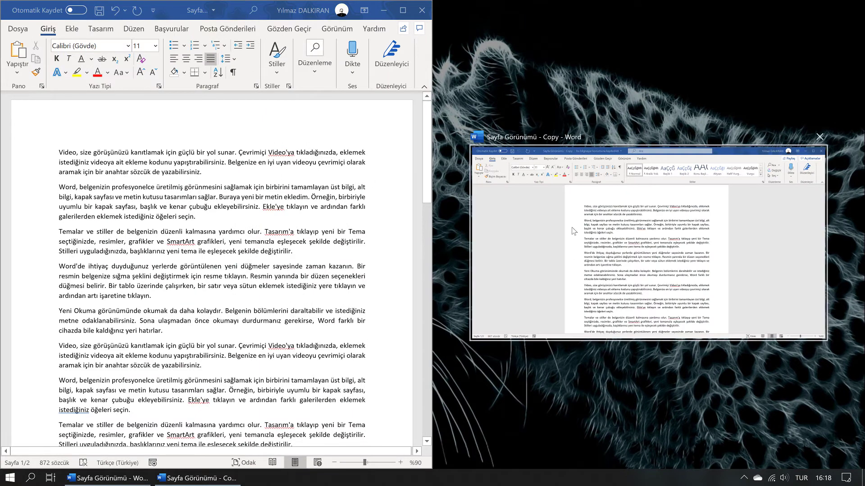
left_click(534, 248)
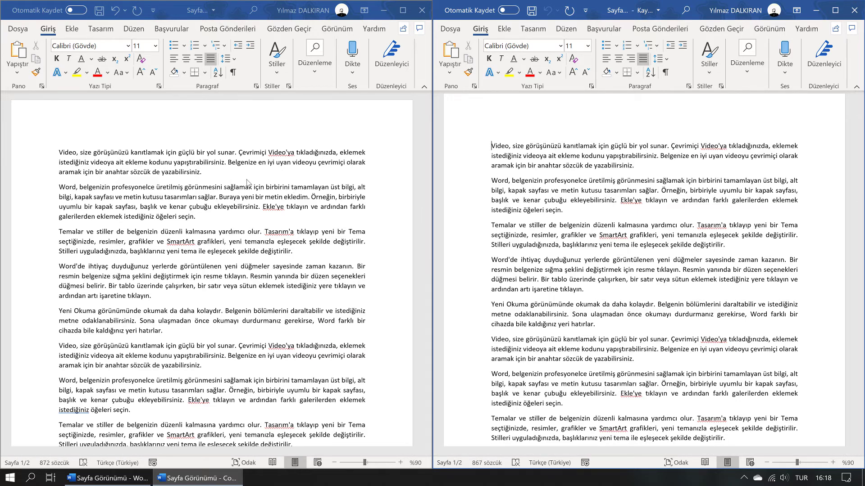
left_click(856, 6)
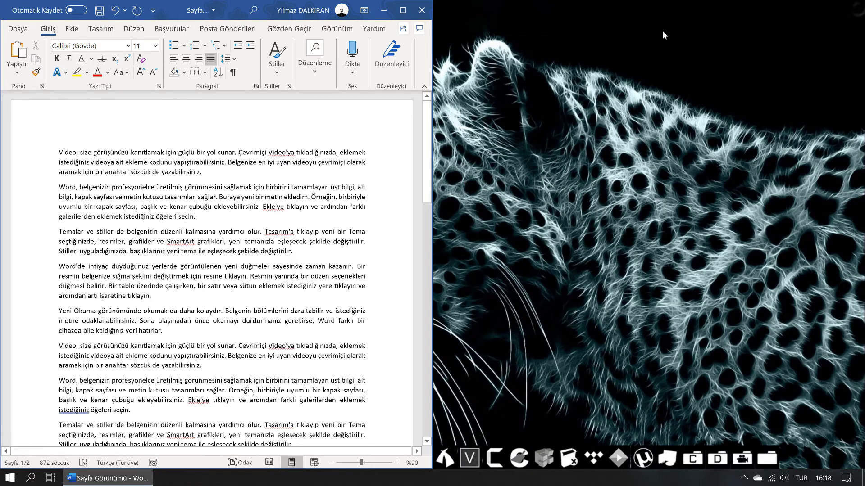
left_click(403, 10)
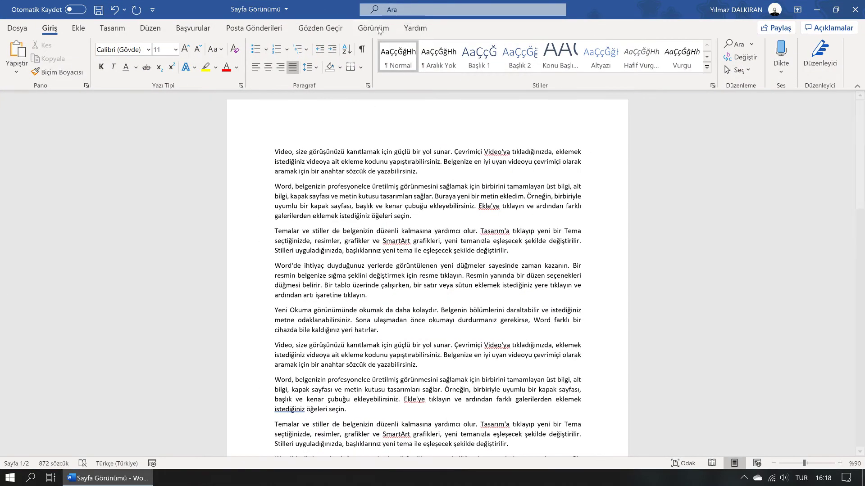
Split the Sayfa Görünümü window into two panes with Böl on the Görünüm tab
left_click(377, 30)
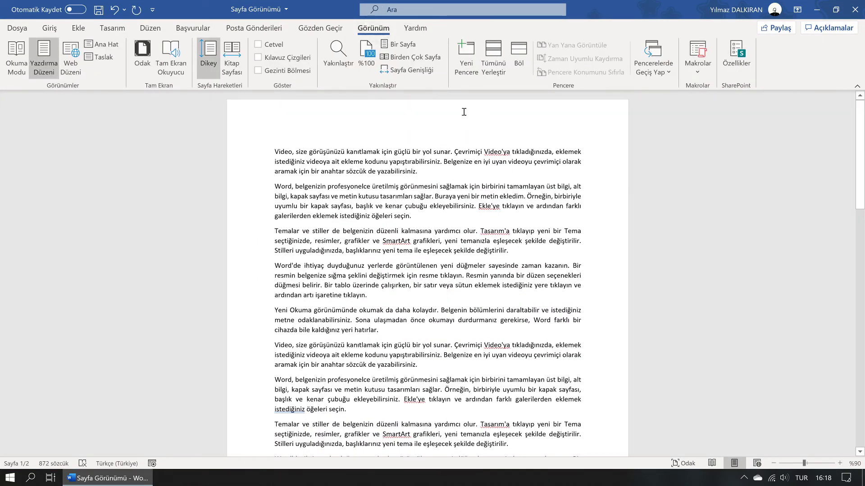
left_click(517, 78)
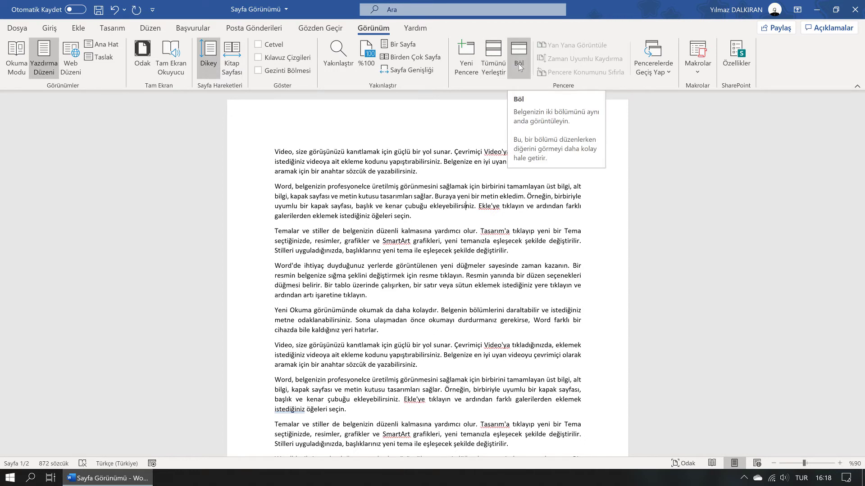
left_click(518, 63)
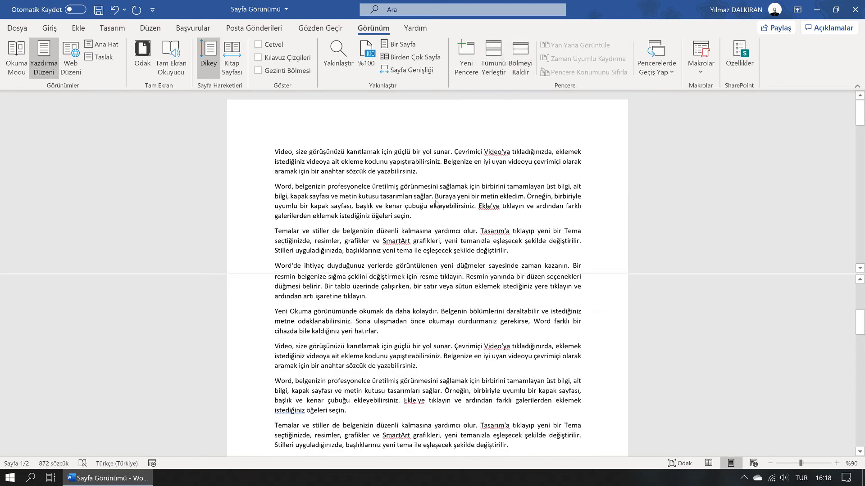
scroll(384, 314, "up", 3)
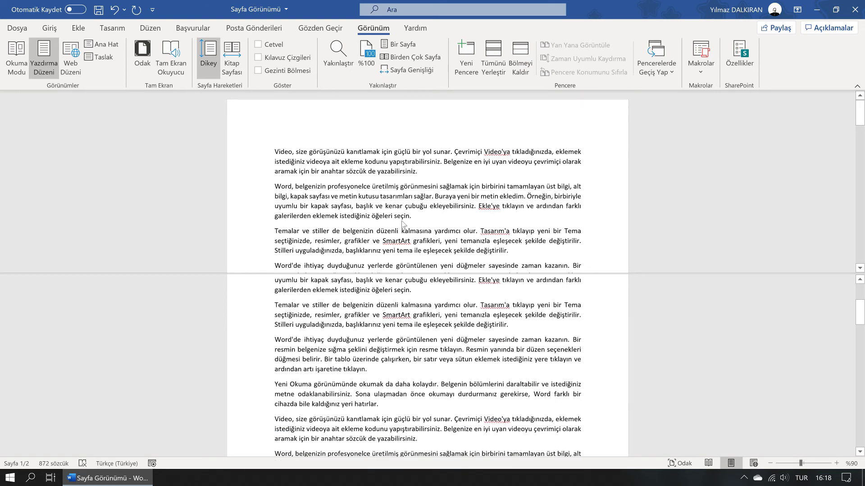
scroll(403, 232, "down", 2)
scroll(403, 232, "down", 2)
scroll(403, 232, "up", 3)
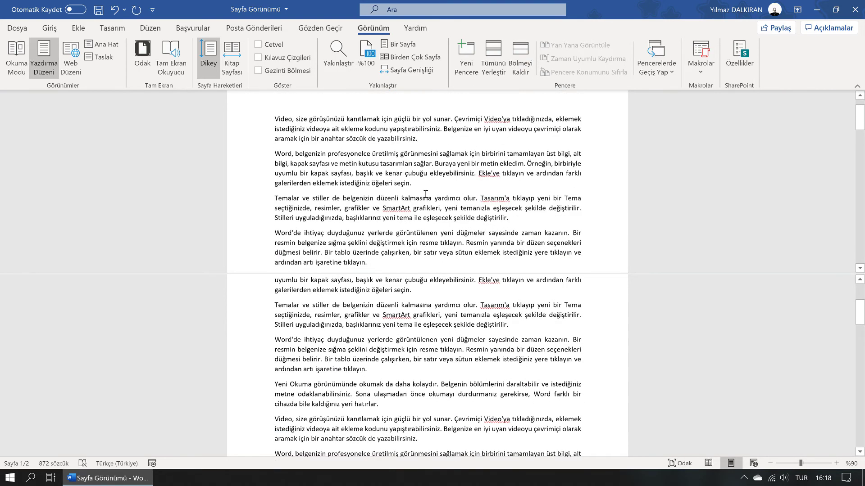
Scroll each pane independently and check the Pencerelerde Geçiş Yap window list
scroll(396, 270, "up", 1)
scroll(390, 332, "up", 5)
scroll(391, 333, "up", 2)
scroll(390, 333, "up", 3)
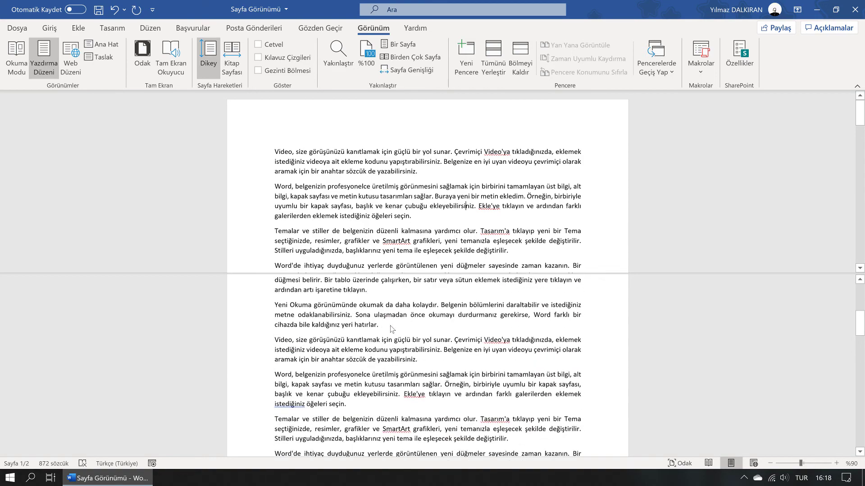
scroll(419, 212, "down", 3)
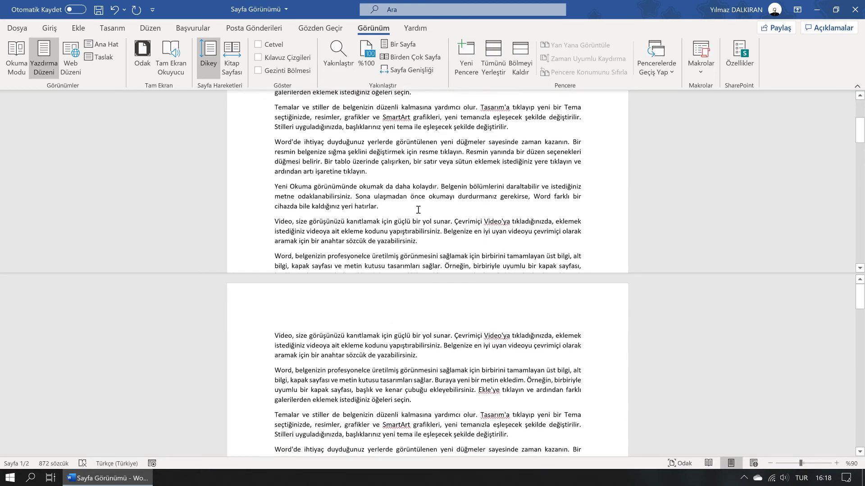
scroll(421, 217, "down", 5)
scroll(424, 220, "down", 2)
scroll(425, 225, "up", 10)
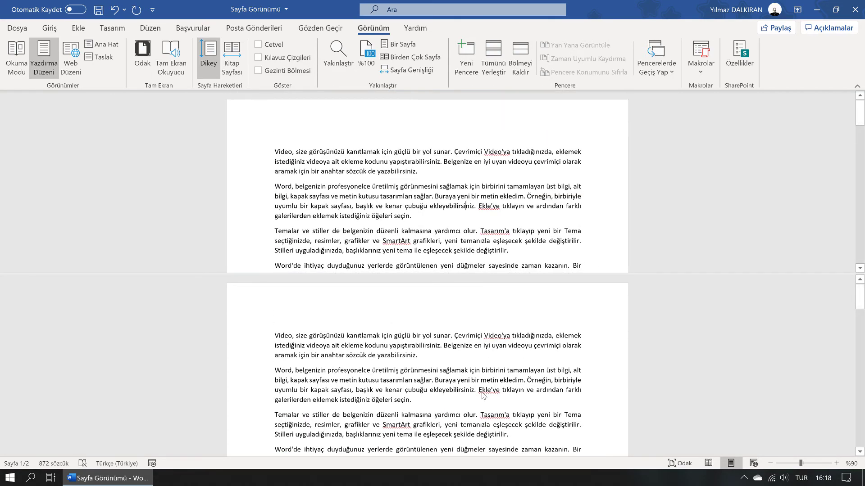
left_click(657, 68)
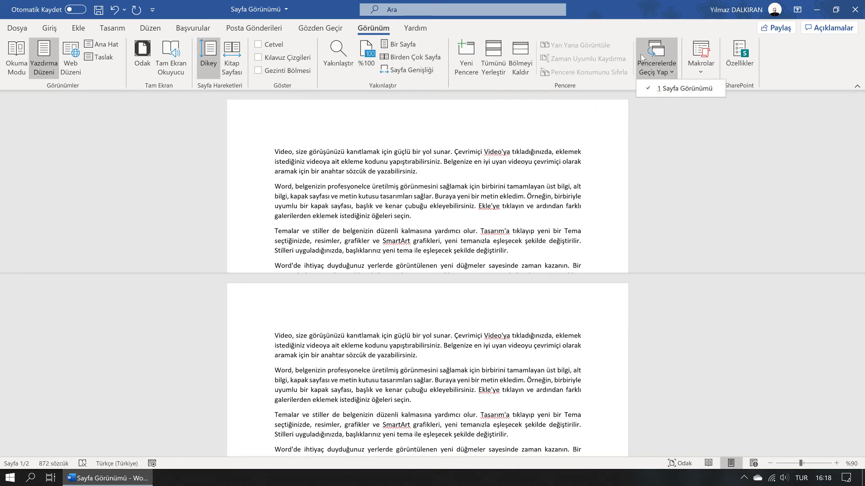
left_click(544, 179)
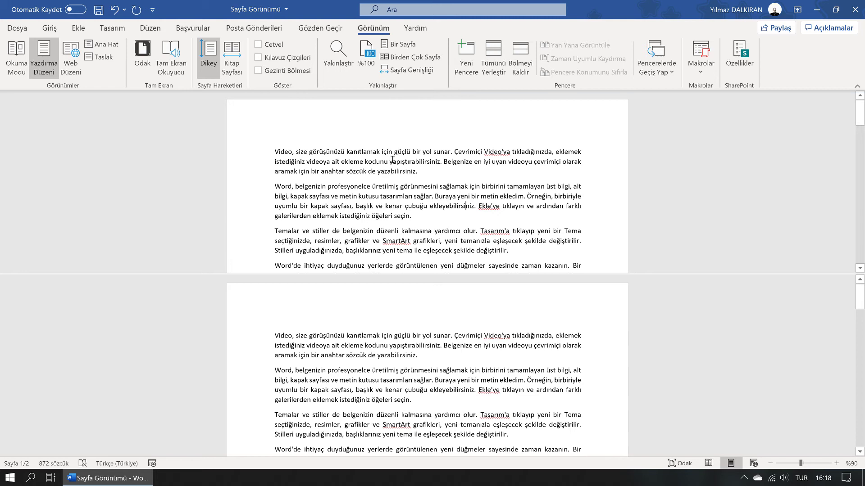
Remove the split with Bölmeyi Kaldır, try Birden Çok Sayfa then Bir Sayfa, and zoom to 100%
left_click(518, 70)
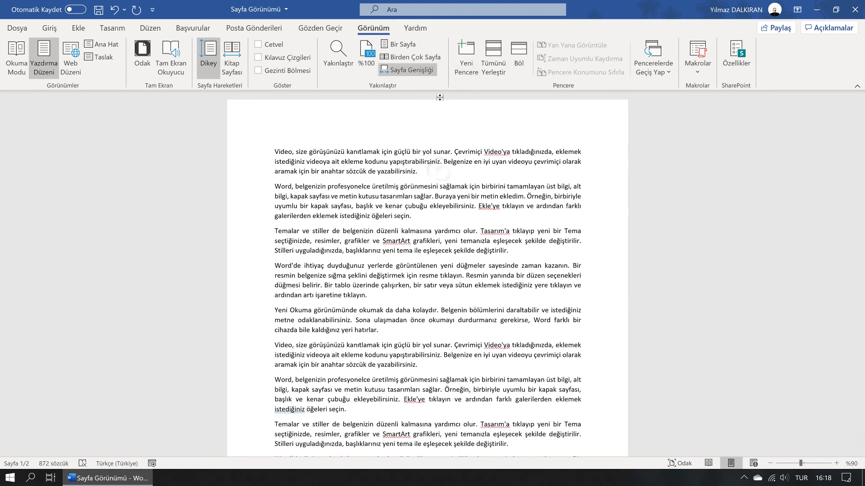
left_click(413, 58)
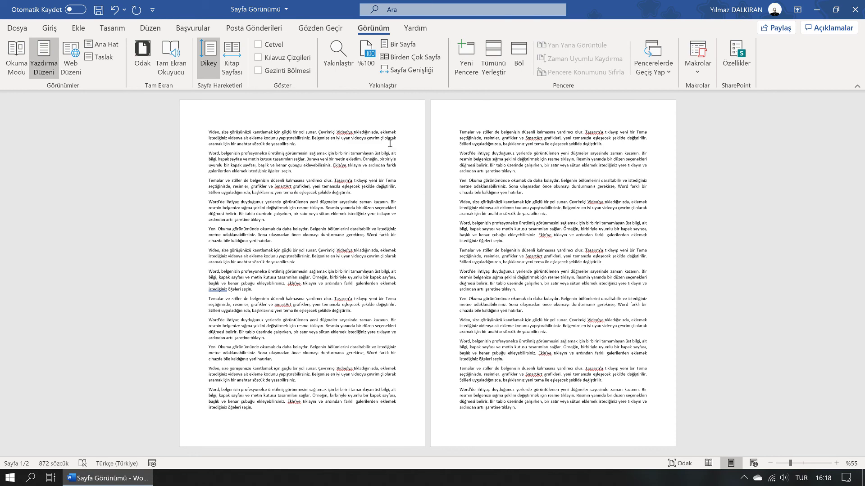
left_click(407, 47)
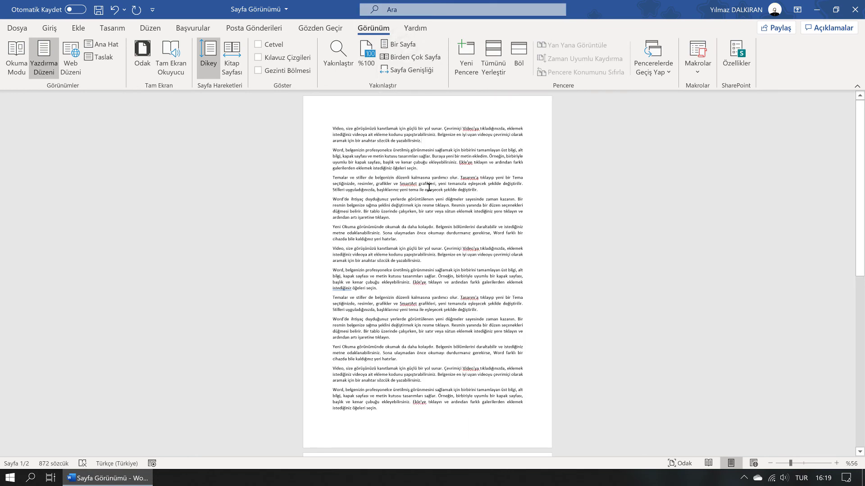
scroll(429, 186, "up", 4, "ctrl")
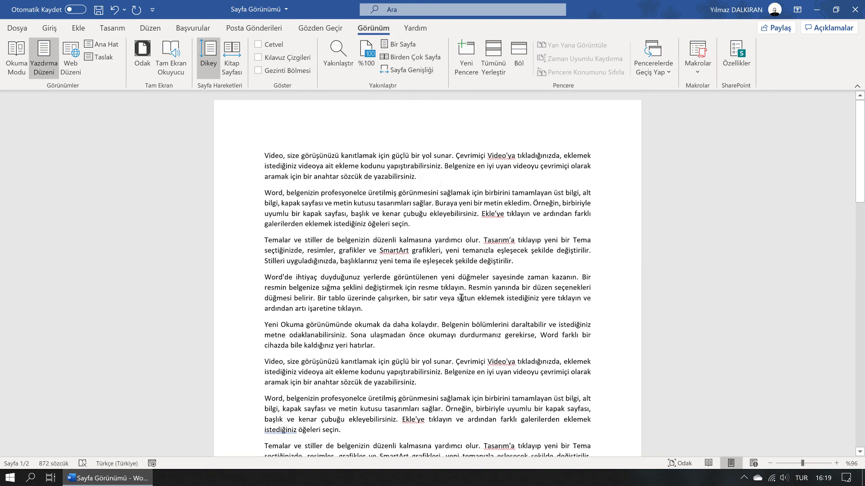
left_click(837, 463)
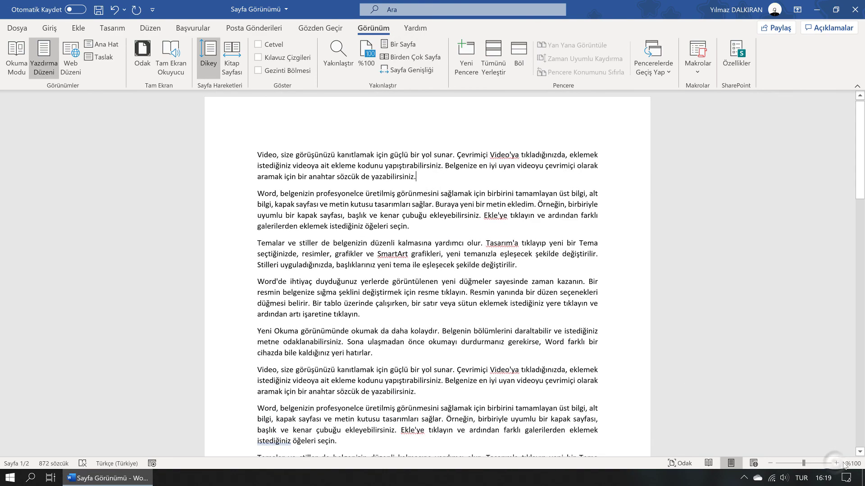